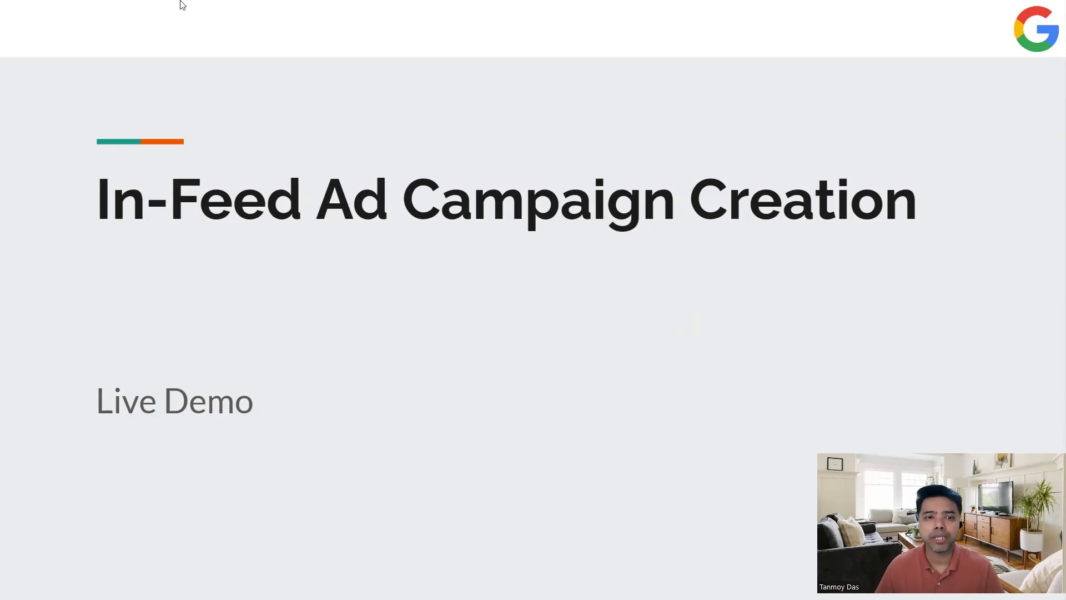
- From the Google Ads ads view, go to the All campaigns list and start a new campaign
{"action": "left_click", "coordinate": [241, 9]}
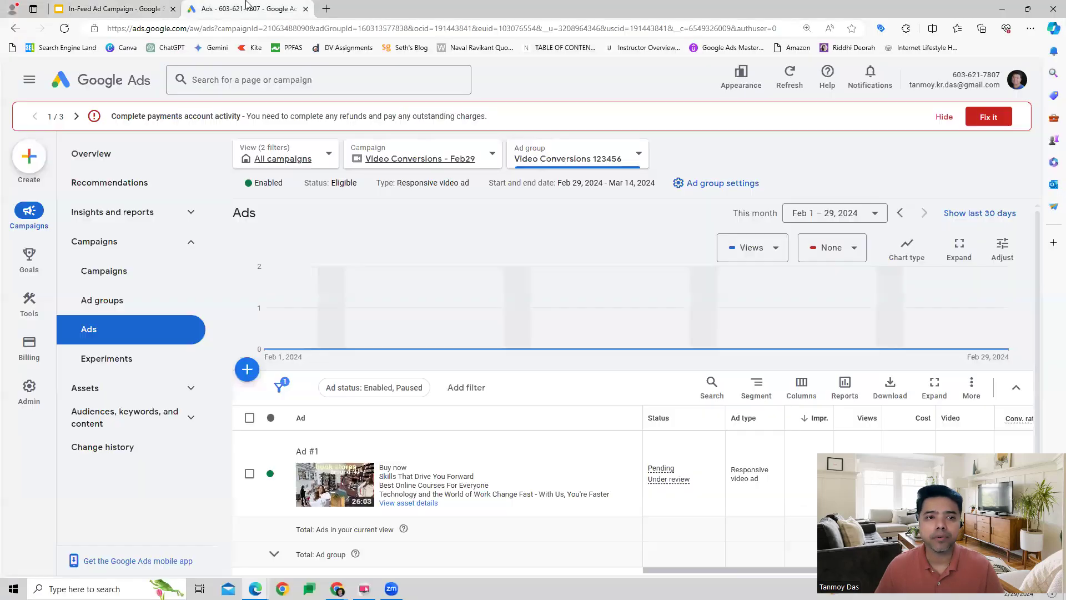
{"action": "left_click", "coordinate": [265, 160]}
{"action": "left_click", "coordinate": [109, 240]}
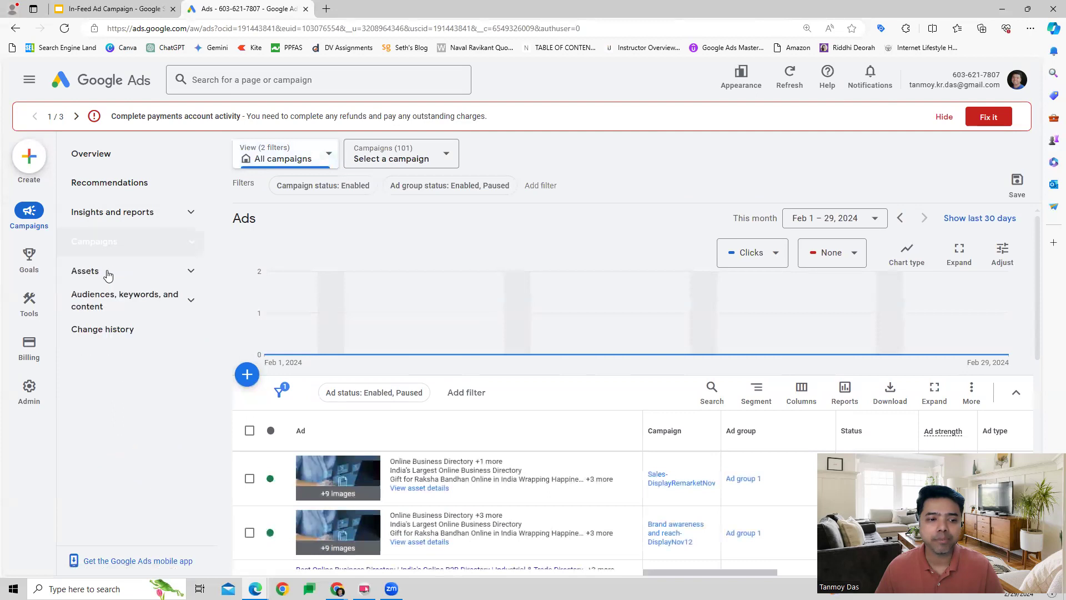
{"action": "left_click", "coordinate": [108, 270]}
{"action": "left_click", "coordinate": [117, 246]}
{"action": "left_click", "coordinate": [111, 282]}
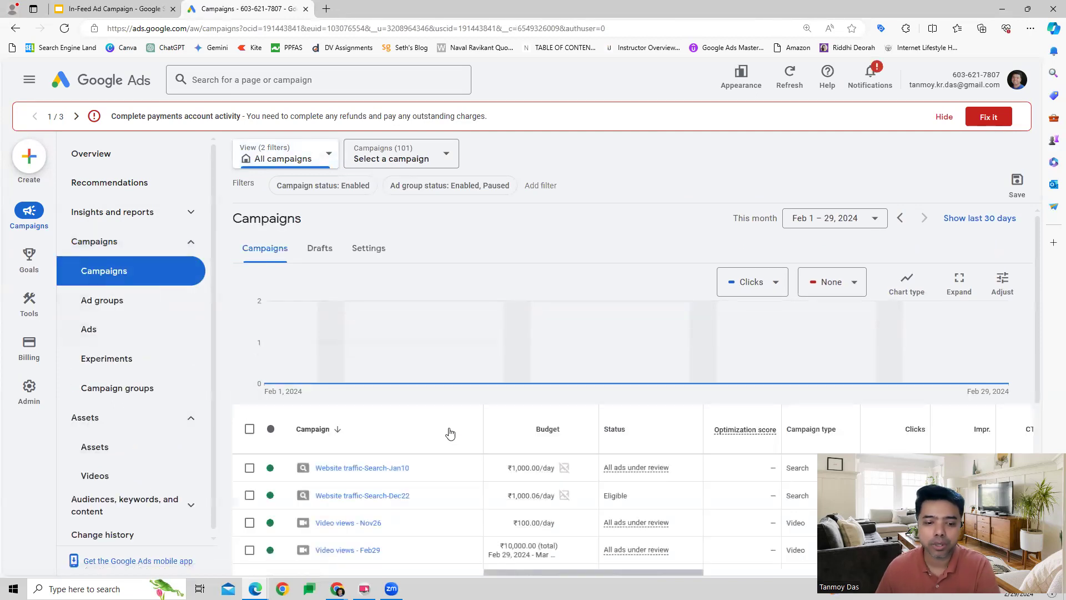
{"action": "left_click", "coordinate": [247, 403]}
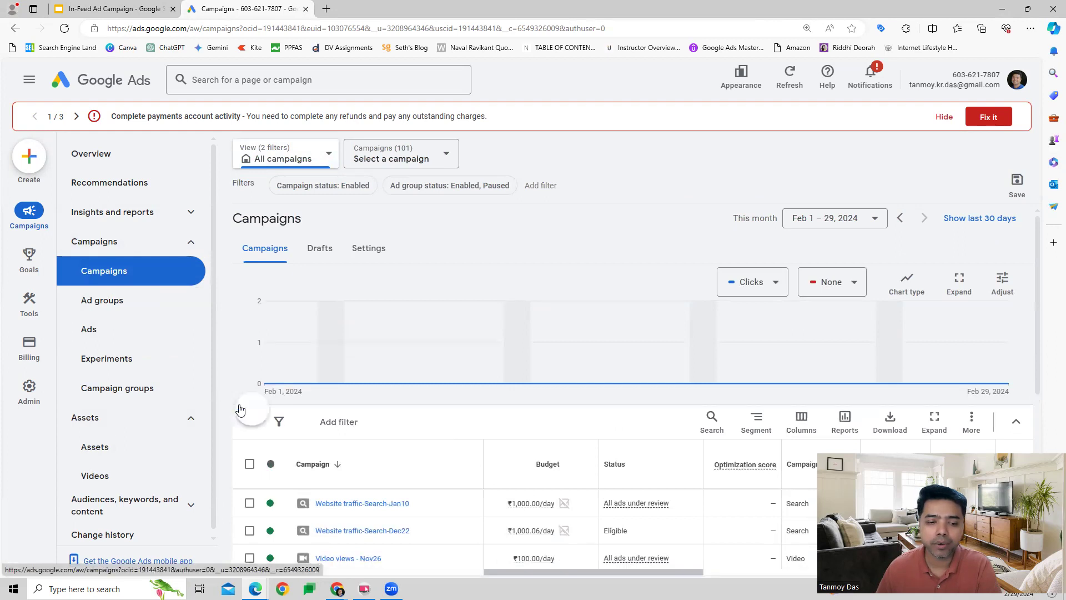
{"action": "left_click", "coordinate": [308, 412]}
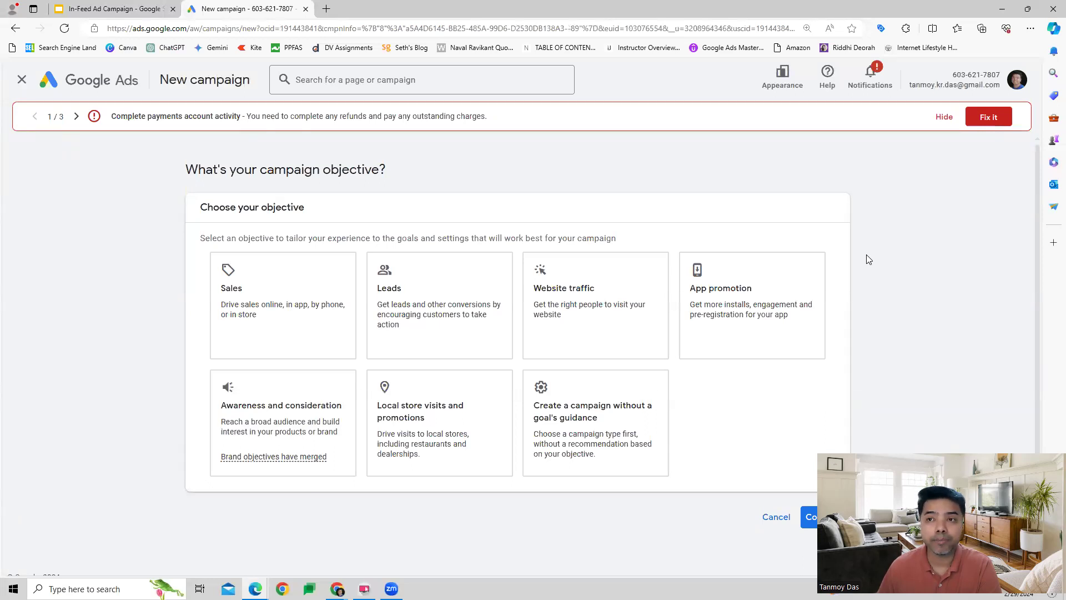
- Pick the Awareness and consideration objective and Video campaign type with Video views subtype, then continue
{"action": "left_click", "coordinate": [293, 419]}
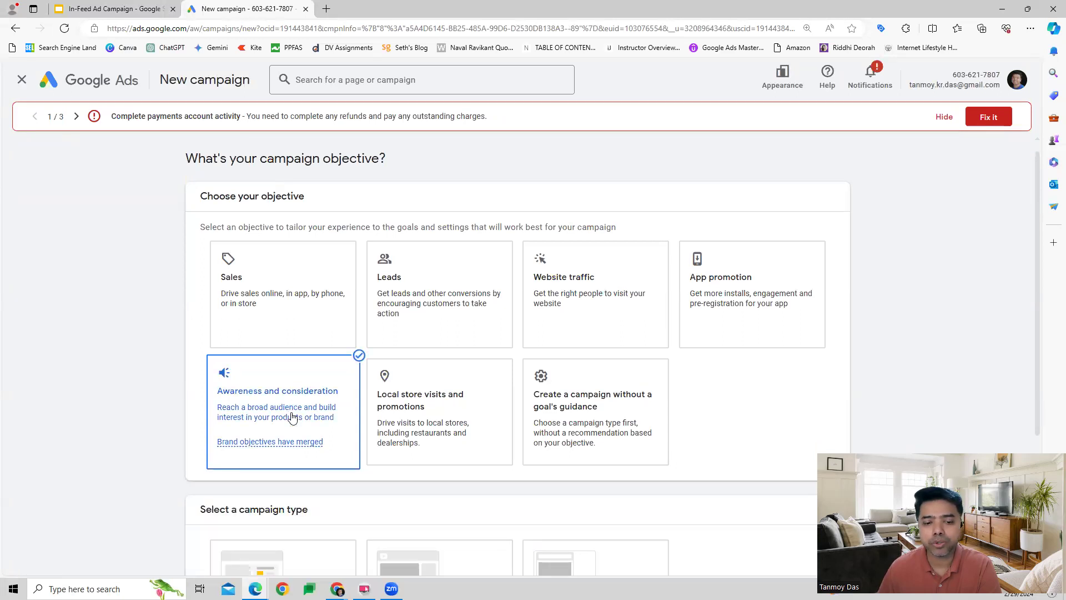
{"action": "scroll", "coordinate": [784, 359], "scroll_direction": "down", "scroll_amount": 3}
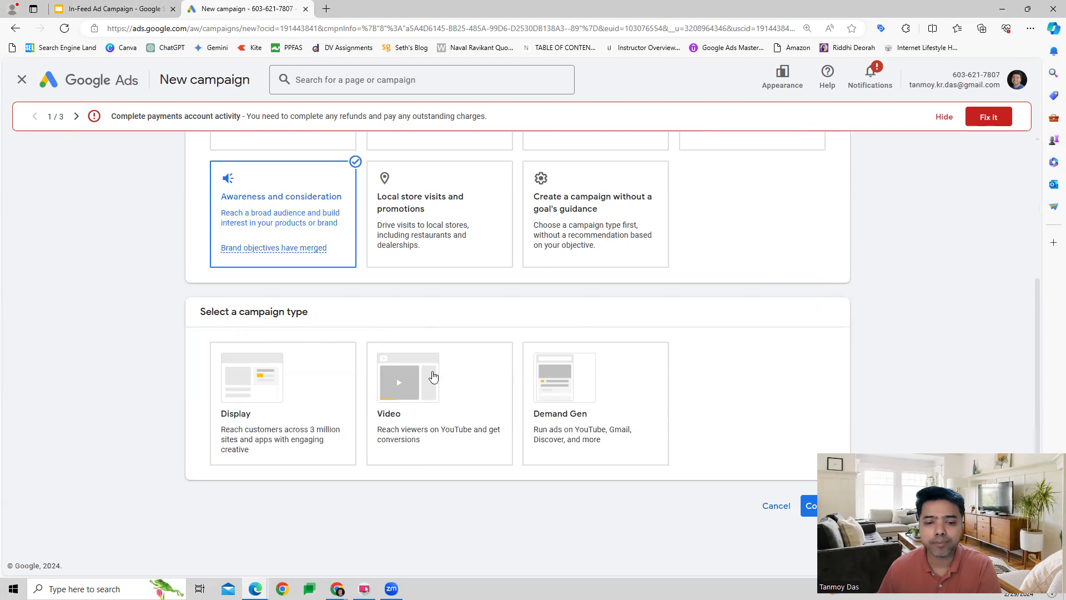
{"action": "left_click", "coordinate": [433, 377]}
{"action": "scroll", "coordinate": [724, 346], "scroll_direction": "down", "scroll_amount": 3}
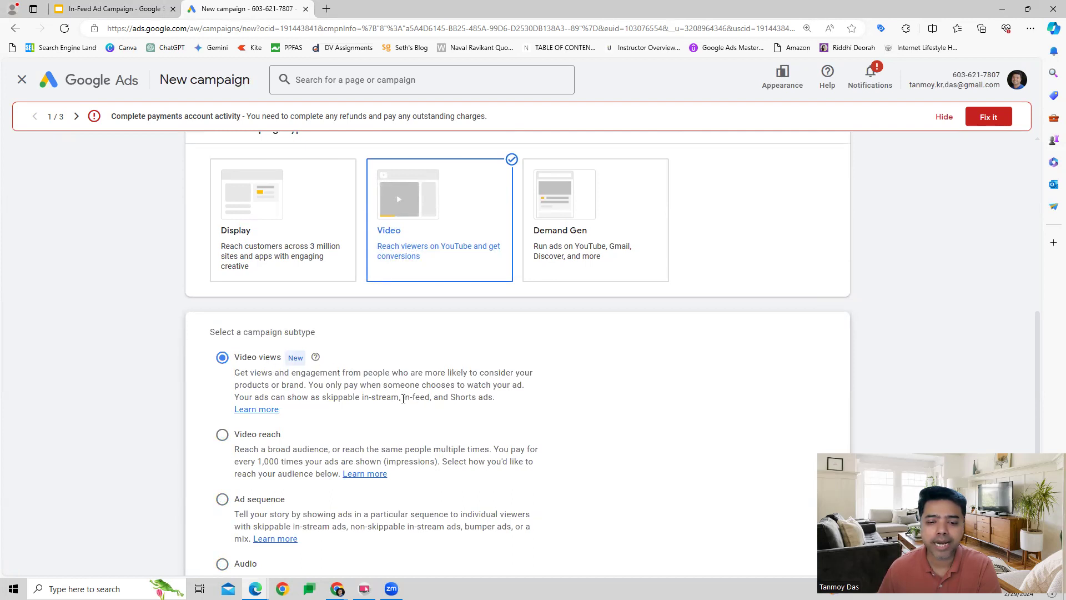
{"action": "left_click_drag", "start_coordinate": [402, 399], "coordinate": [431, 398]}
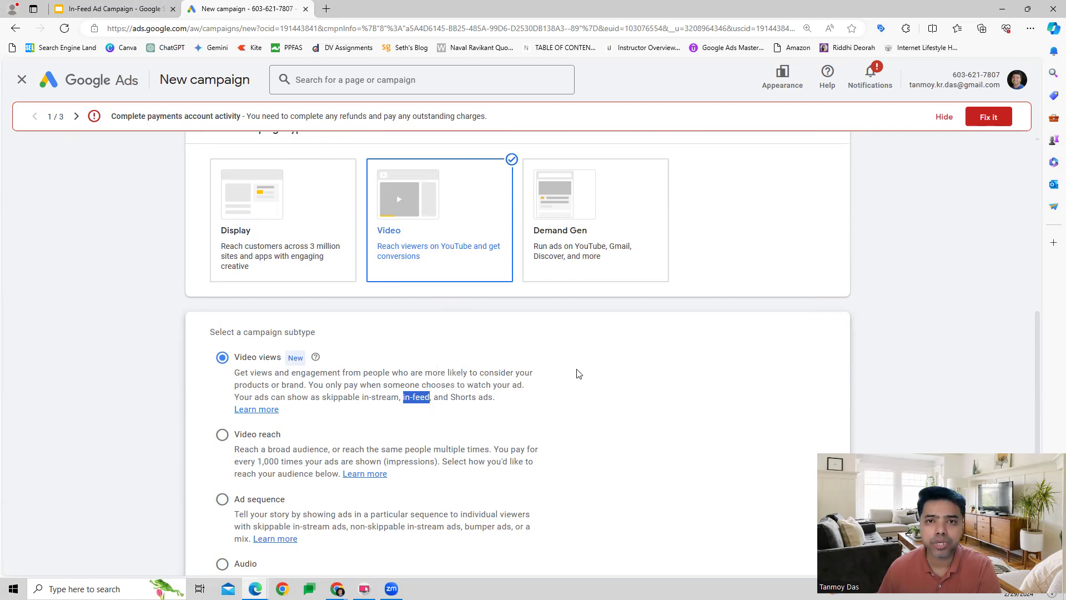
{"action": "scroll", "coordinate": [577, 375], "scroll_direction": "down", "scroll_amount": 2}
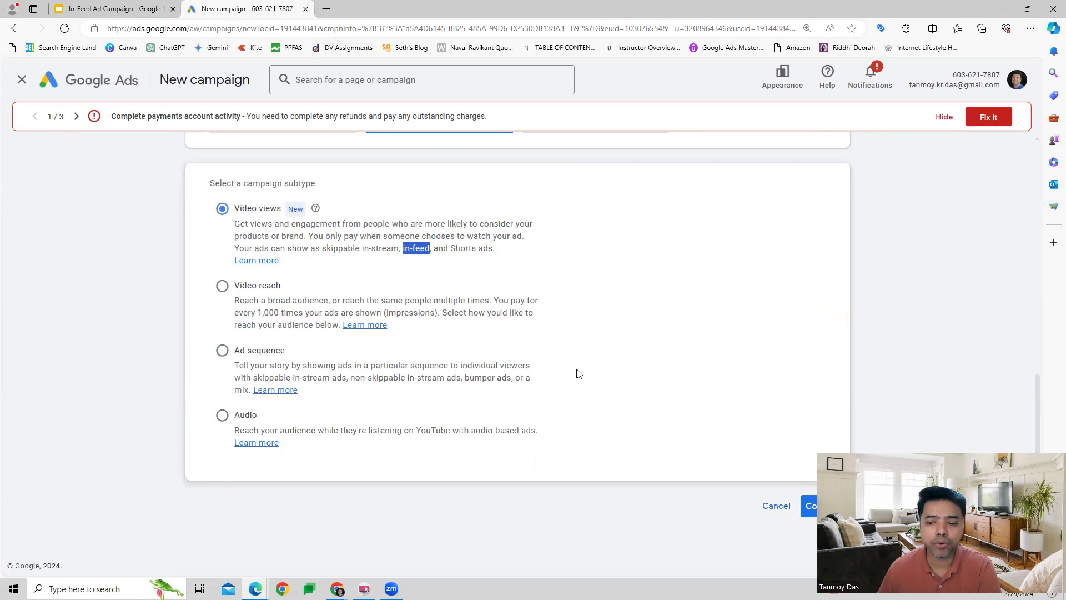
{"action": "left_click", "coordinate": [810, 506]}
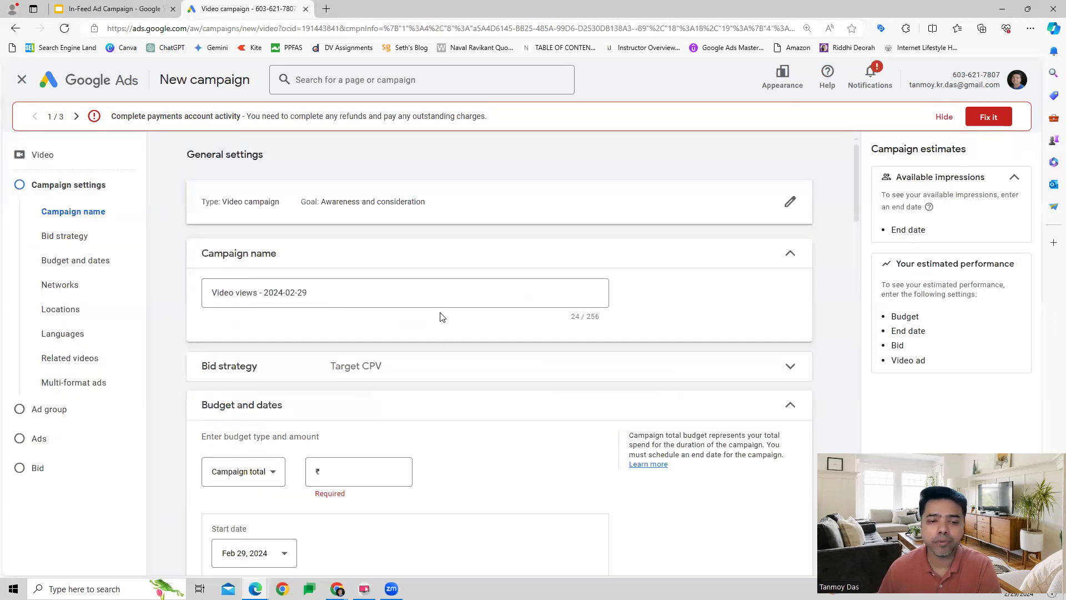
- Rename the campaign to 'Video views - Feb 29'
{"action": "left_click", "coordinate": [383, 299]}
{"action": "key", "text": "BackSpace"}
{"action": "key", "text": "BackSpace"}
{"action": "key", "text": "BackSpace"}
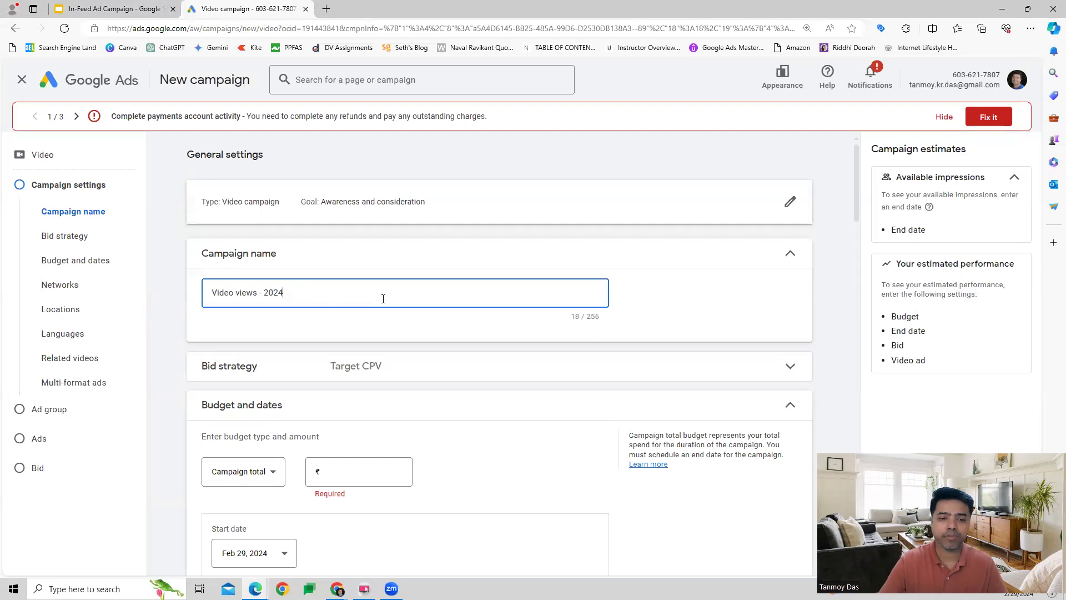
{"action": "key", "text": "BackSpace"}
{"action": "key", "text": "BackSpace"}
{"action": "key", "text": "BackSpace"}
{"action": "type", "text": "Feb 2"}
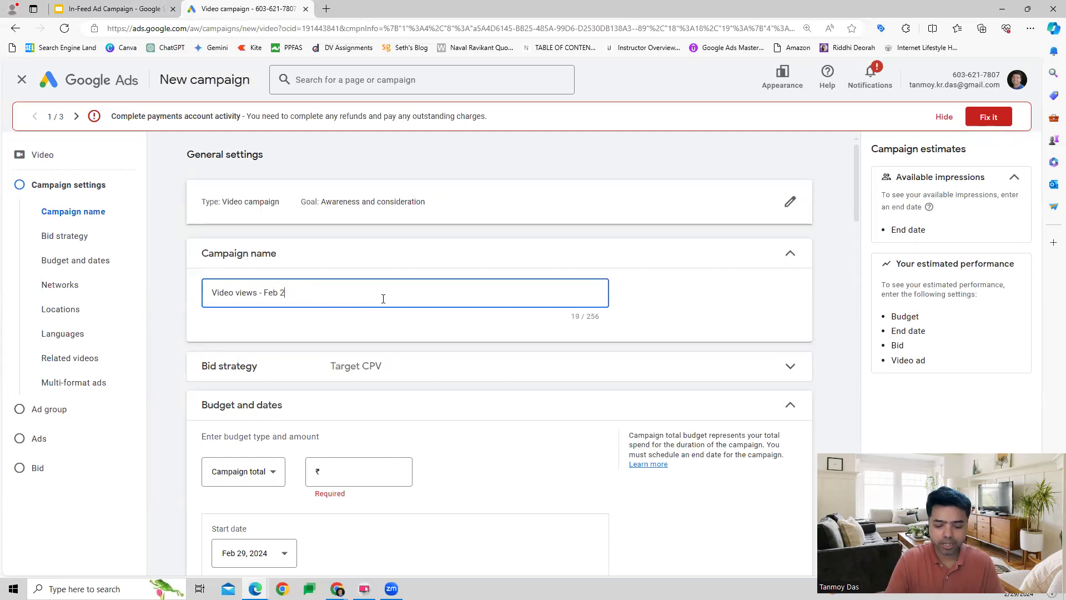
{"action": "type", "text": "9"}
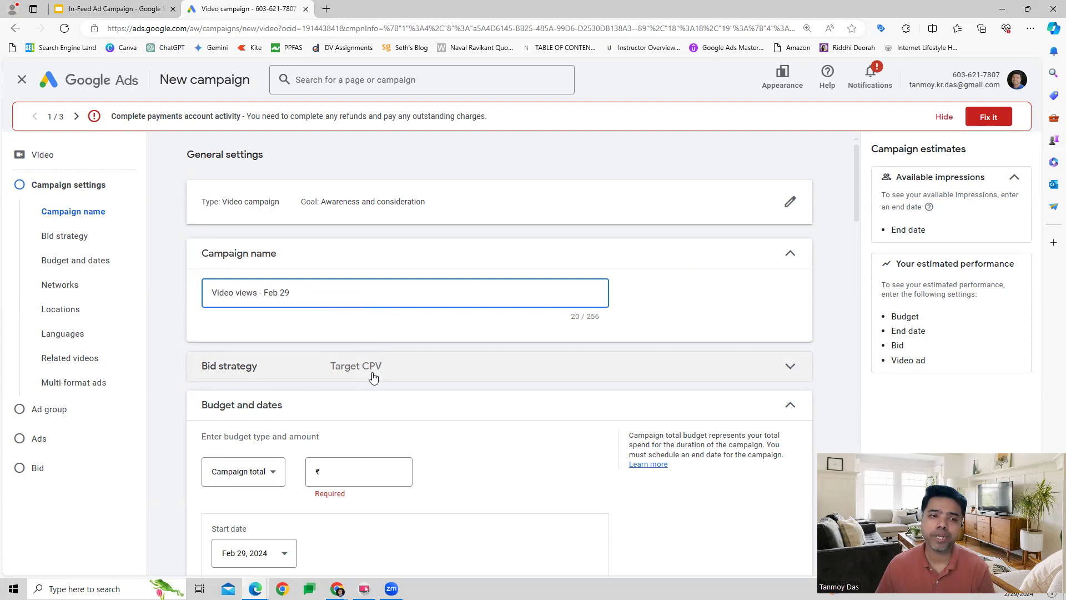
{"action": "scroll", "coordinate": [372, 375], "scroll_direction": "down", "scroll_amount": 2}
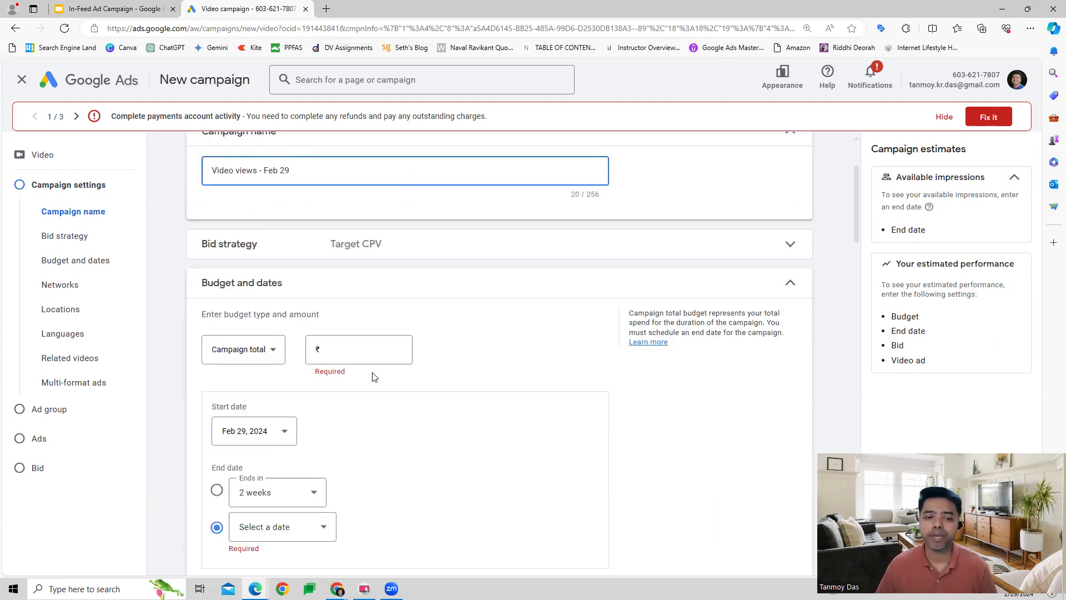
- Set a ₹10,000 campaign total budget with the campaign ending in 2 weeks
{"action": "left_click", "coordinate": [354, 351]}
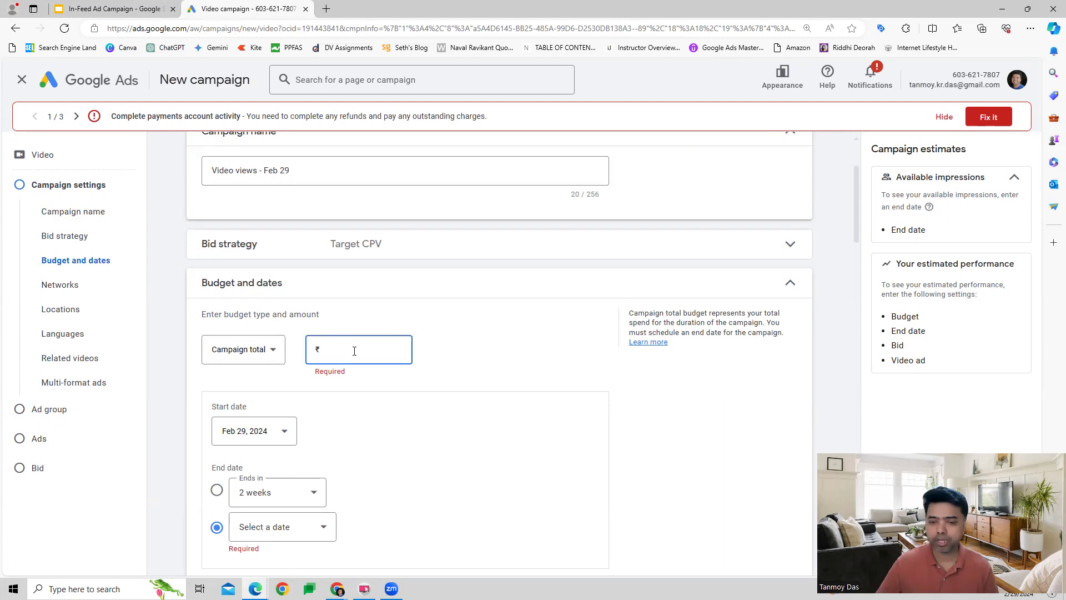
{"action": "type", "text": "100000.00"}
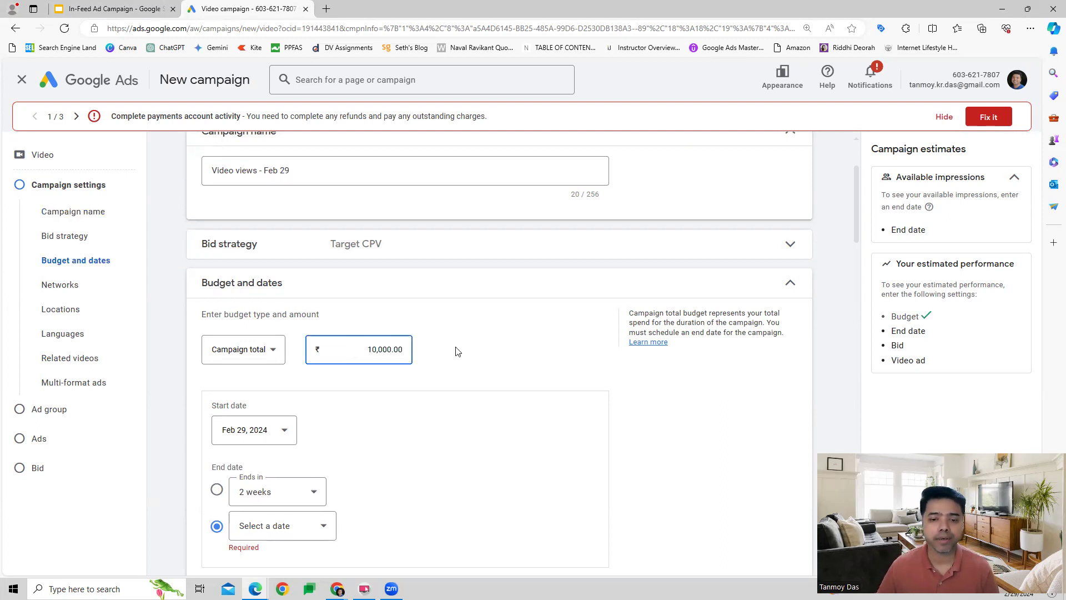
{"action": "left_click", "coordinate": [459, 353]}
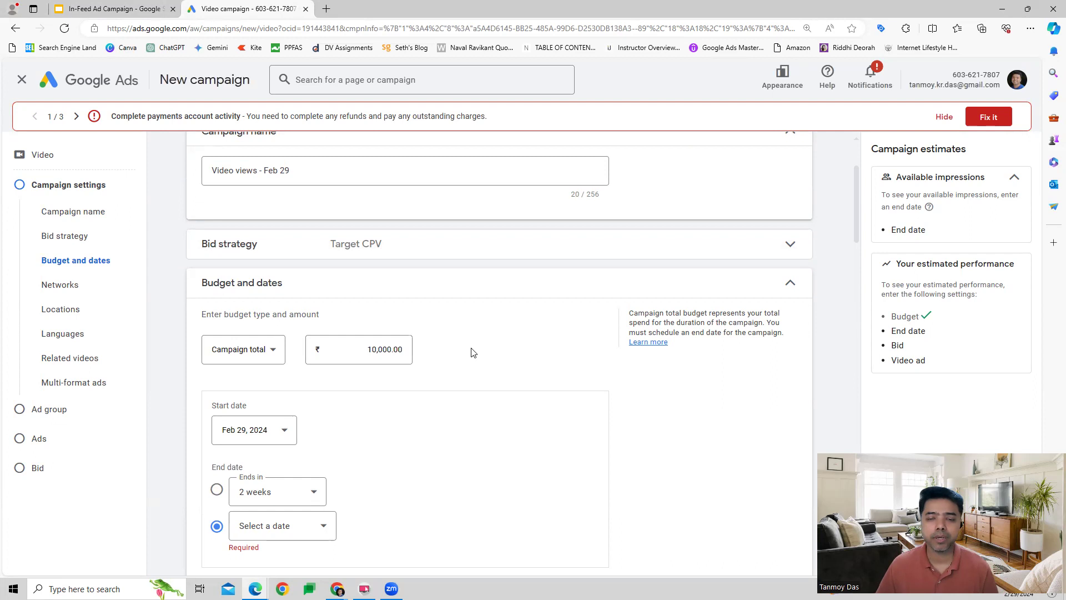
{"action": "scroll", "coordinate": [471, 352], "scroll_direction": "down", "scroll_amount": 2}
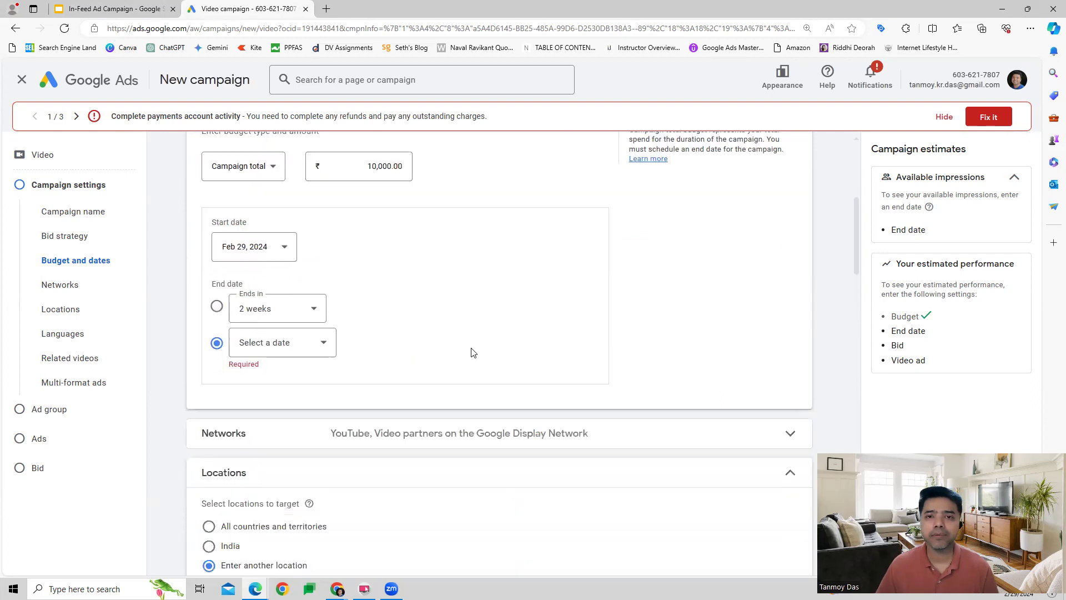
{"action": "left_click", "coordinate": [216, 308]}
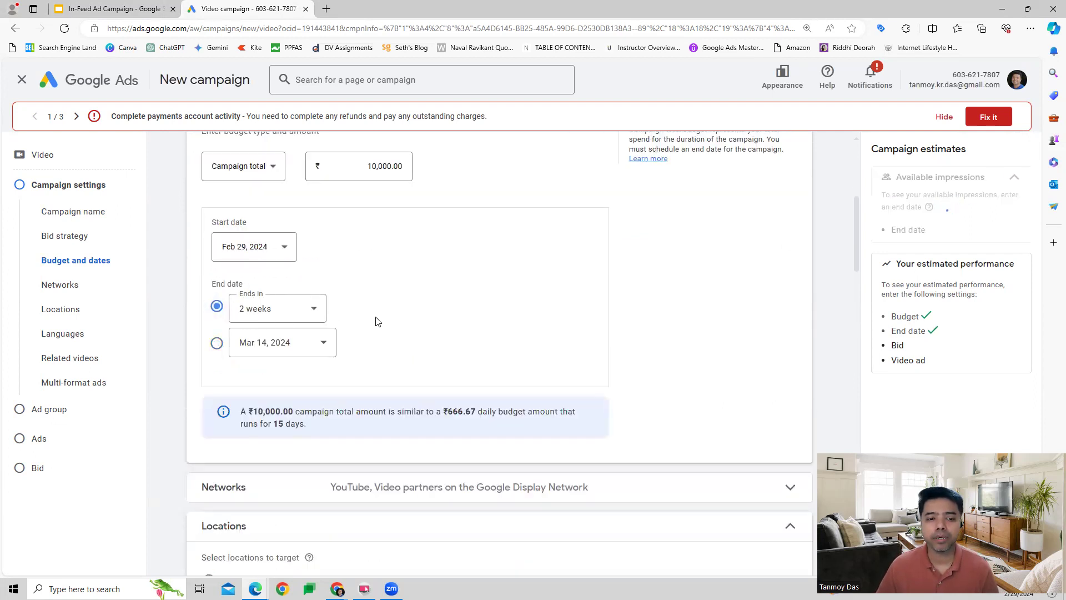
{"action": "scroll", "coordinate": [375, 320], "scroll_direction": "down", "scroll_amount": 2}
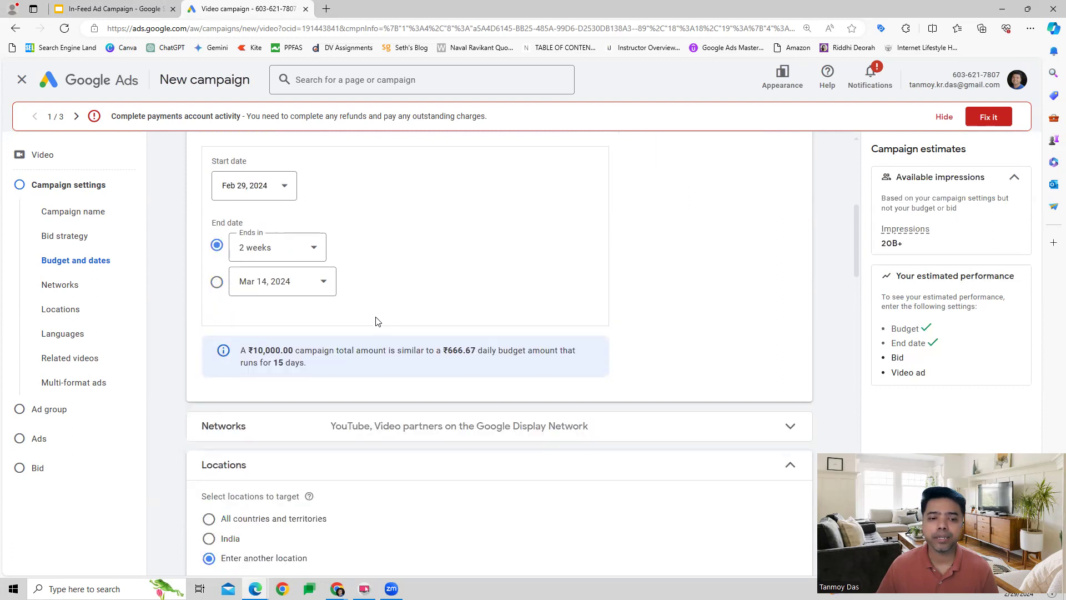
{"action": "left_click", "coordinate": [375, 317]}
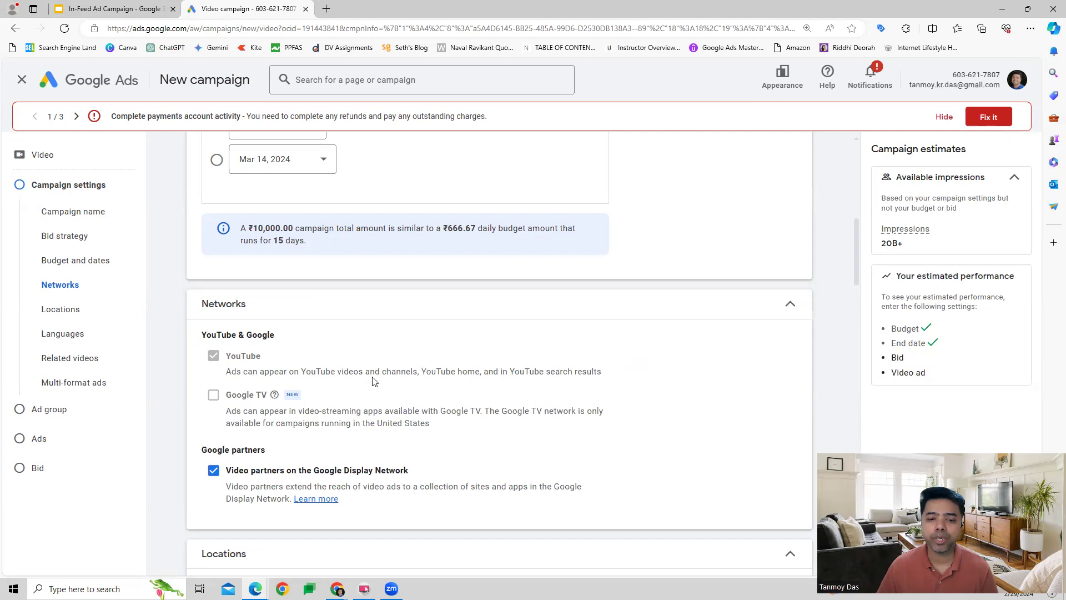
{"action": "double_click", "coordinate": [387, 372]}
{"action": "double_click", "coordinate": [468, 372]}
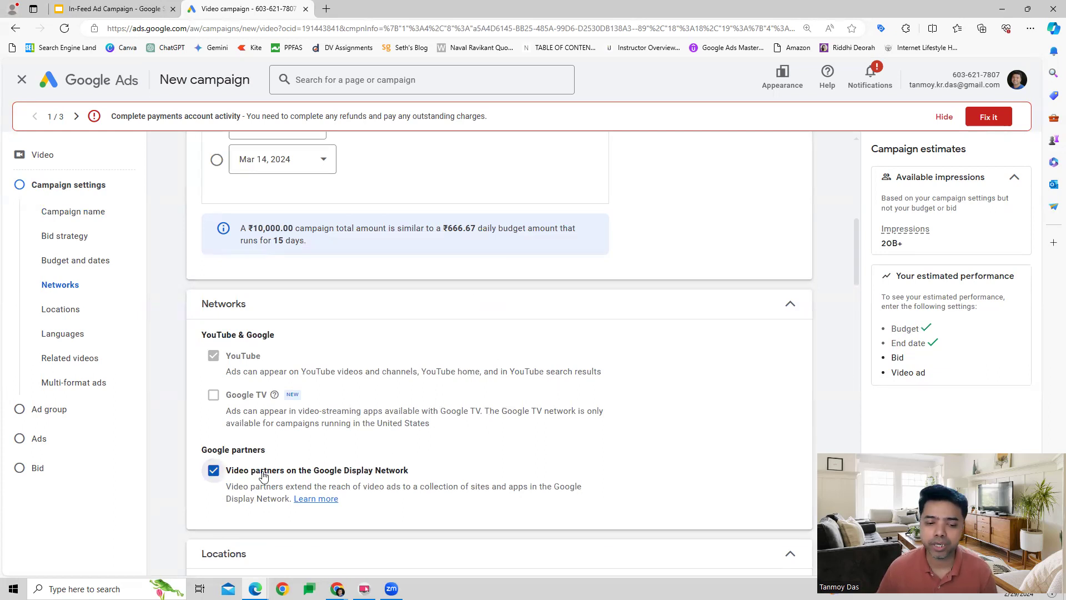
{"action": "left_click_drag", "start_coordinate": [250, 472], "coordinate": [405, 471]}
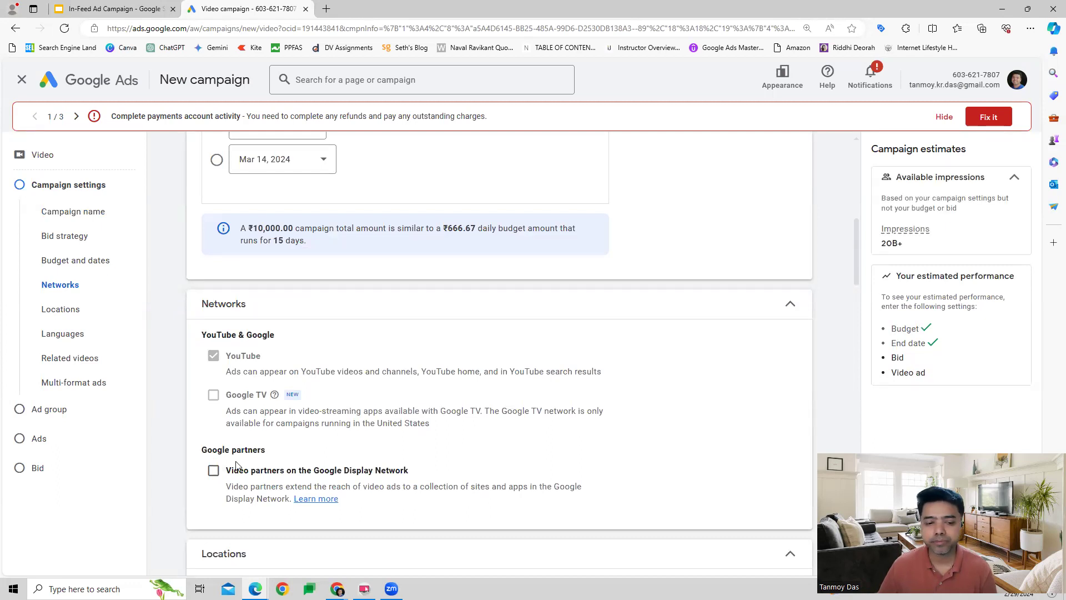
{"action": "left_click", "coordinate": [214, 470]}
{"action": "scroll", "coordinate": [466, 433], "scroll_direction": "down", "scroll_amount": 4}
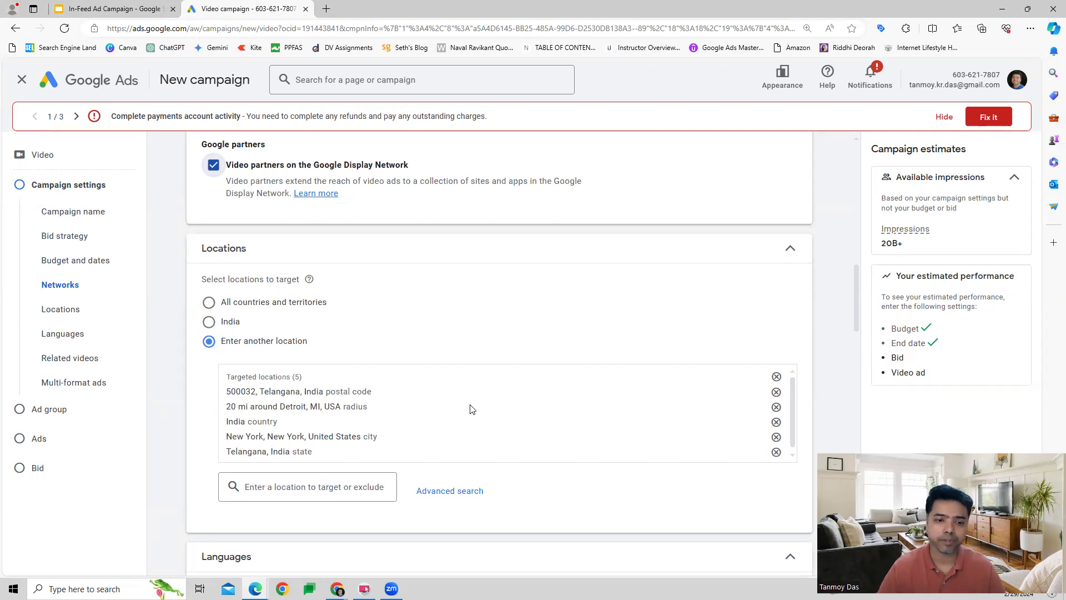
{"action": "scroll", "coordinate": [470, 408], "scroll_direction": "down", "scroll_amount": 2}
{"action": "scroll", "coordinate": [421, 419], "scroll_direction": "down", "scroll_amount": 2}
{"action": "scroll", "coordinate": [421, 419], "scroll_direction": "down", "scroll_amount": 2}
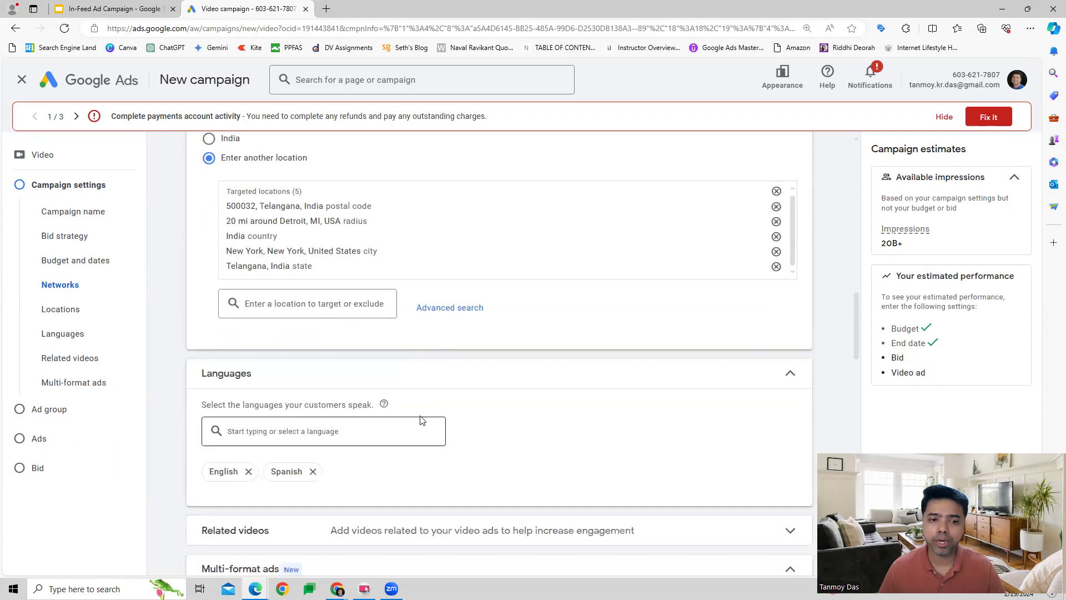
{"action": "scroll", "coordinate": [420, 419], "scroll_direction": "down", "scroll_amount": 2}
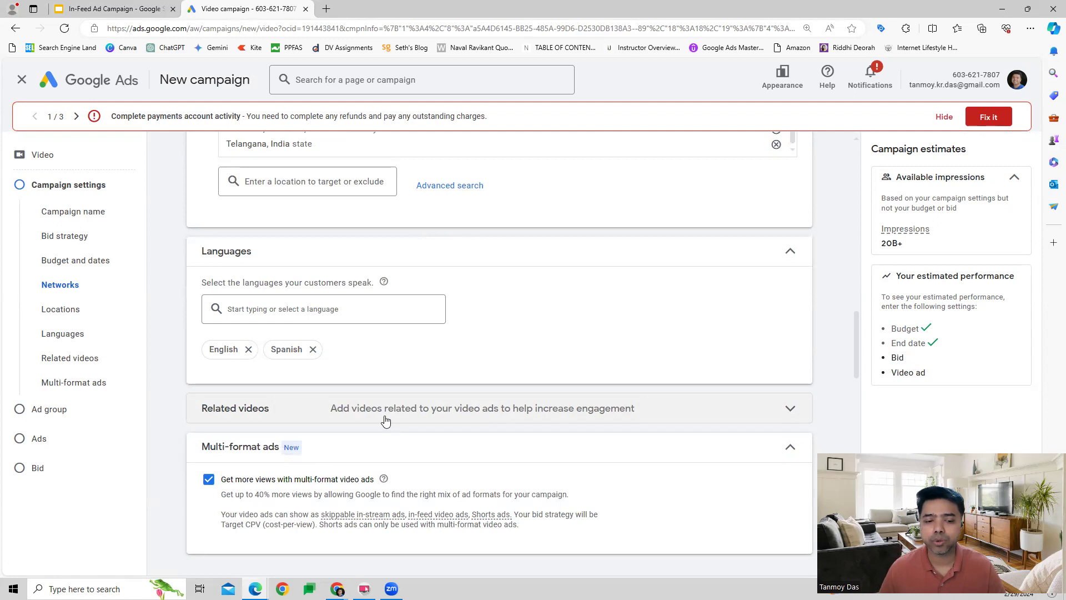
{"action": "scroll", "coordinate": [386, 420], "scroll_direction": "down", "scroll_amount": 3}
{"action": "scroll", "coordinate": [385, 420], "scroll_direction": "down", "scroll_amount": 2}
{"action": "scroll", "coordinate": [385, 420], "scroll_direction": "down", "scroll_amount": 3}
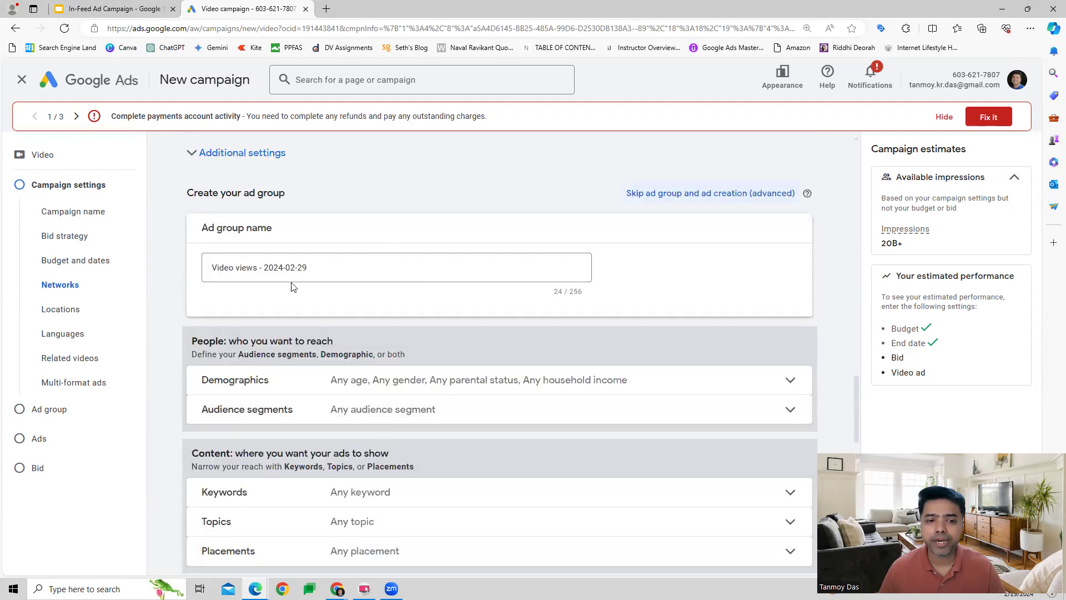
- Rename the ad group to 'Video views - 123456'
{"action": "left_click", "coordinate": [304, 267]}
{"action": "double_click", "coordinate": [268, 267]}
{"action": "type", "text": "2"}
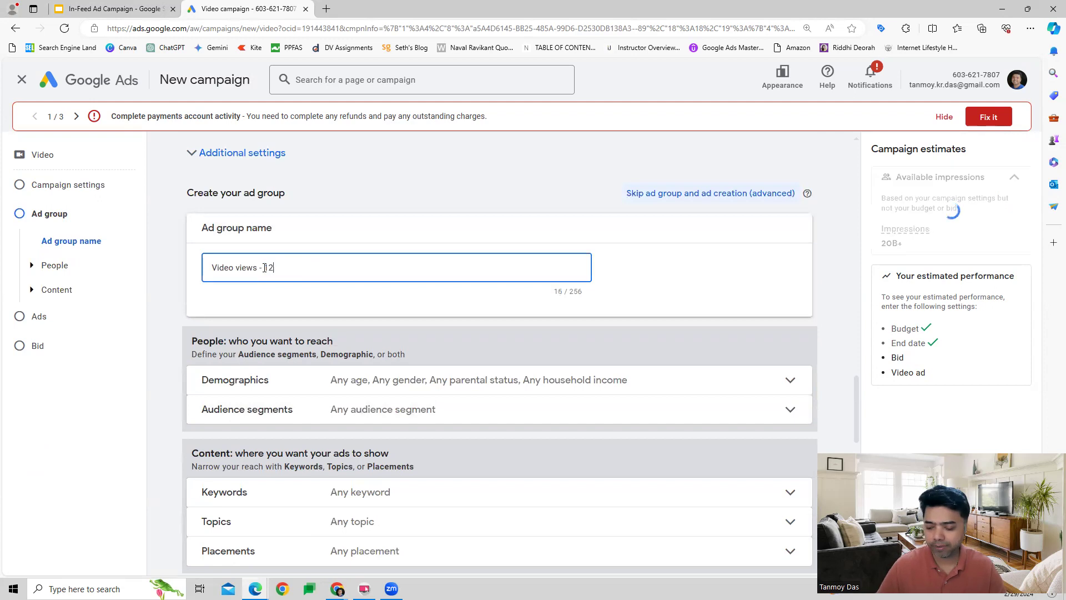
{"action": "type", "text": "3456"}
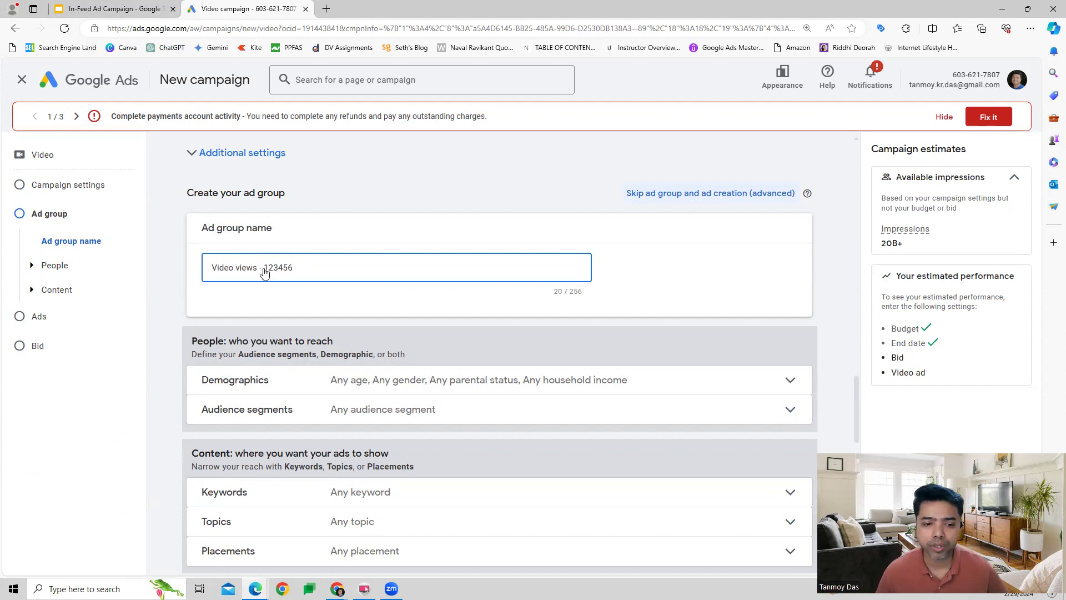
{"action": "scroll", "coordinate": [264, 268], "scroll_direction": "down", "scroll_amount": 2}
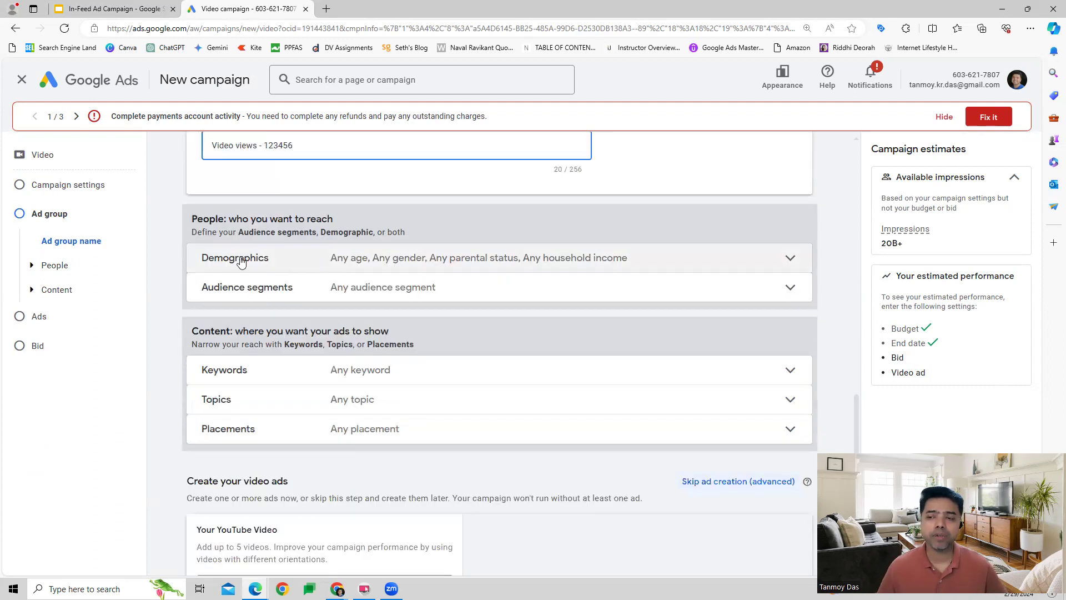
{"action": "left_click", "coordinate": [215, 224]}
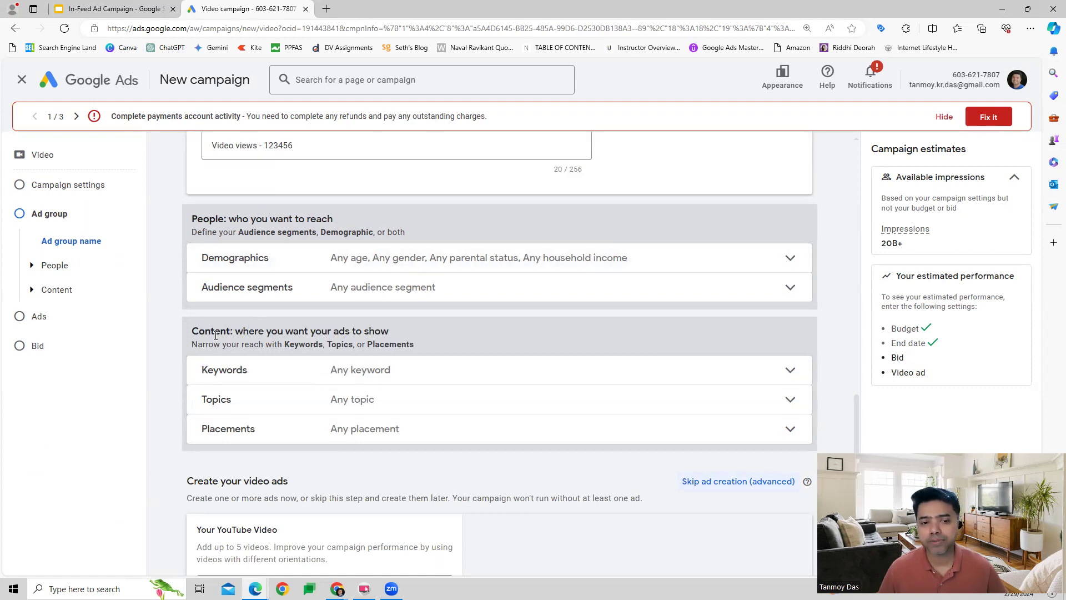
- Exclude unknown gender, ages 55+ and unknown, unknown parental status, and lower-50% or unknown income
{"action": "left_click", "coordinate": [454, 258]}
{"action": "left_click", "coordinate": [222, 398]}
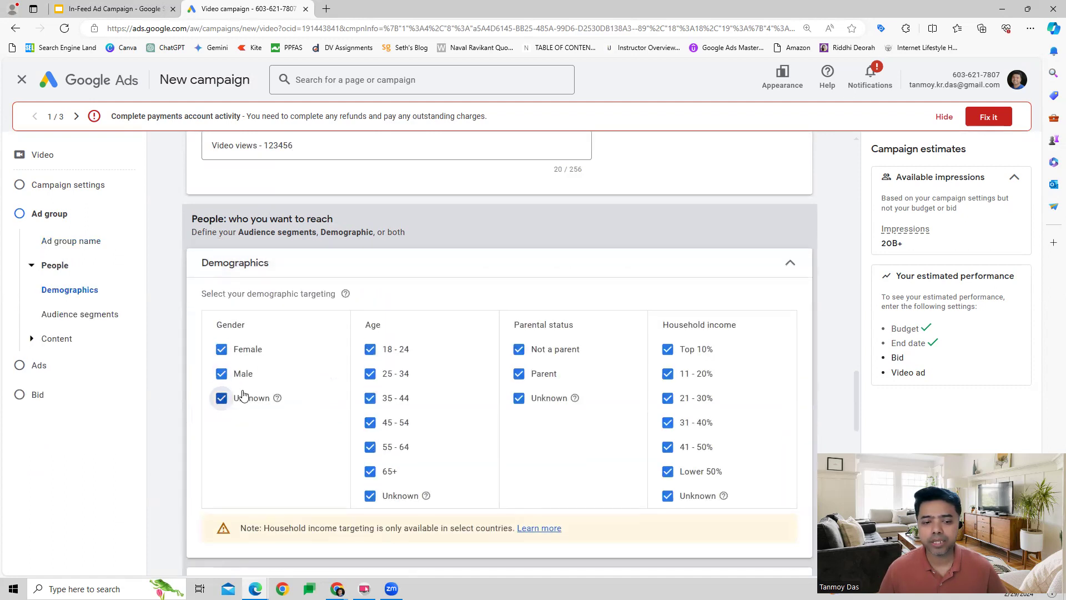
{"action": "left_click", "coordinate": [371, 447]}
{"action": "left_click", "coordinate": [370, 471]}
{"action": "left_click", "coordinate": [370, 496]}
{"action": "left_click", "coordinate": [519, 398]}
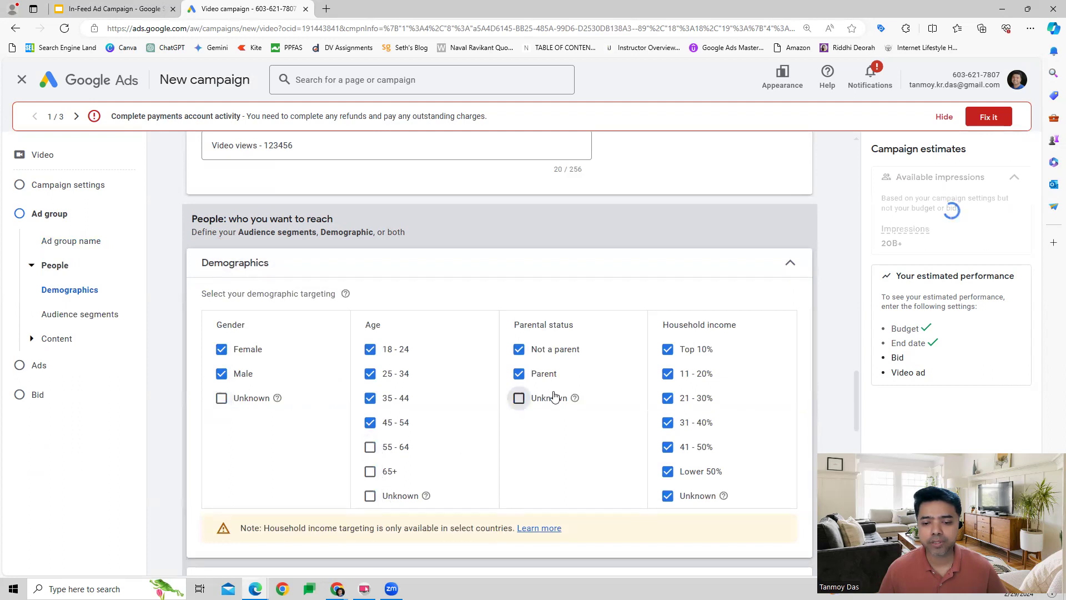
{"action": "left_click", "coordinate": [668, 472]}
{"action": "left_click", "coordinate": [669, 496]}
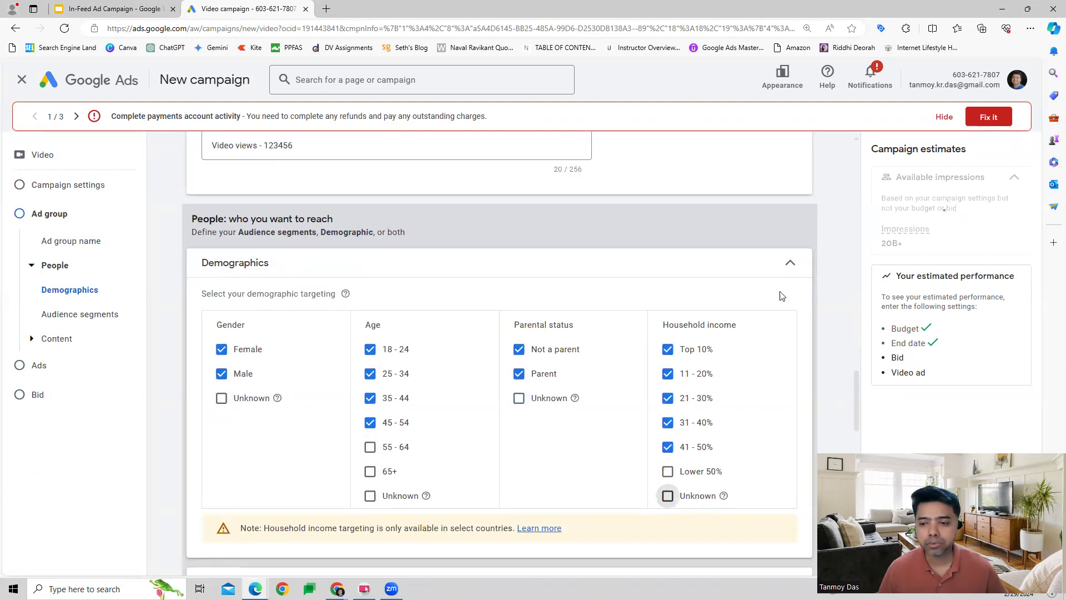
{"action": "left_click", "coordinate": [790, 264]}
- Target the Beauty & Wellness, Food & Dining and Home & Garden affinity audiences
{"action": "left_click", "coordinate": [364, 293]}
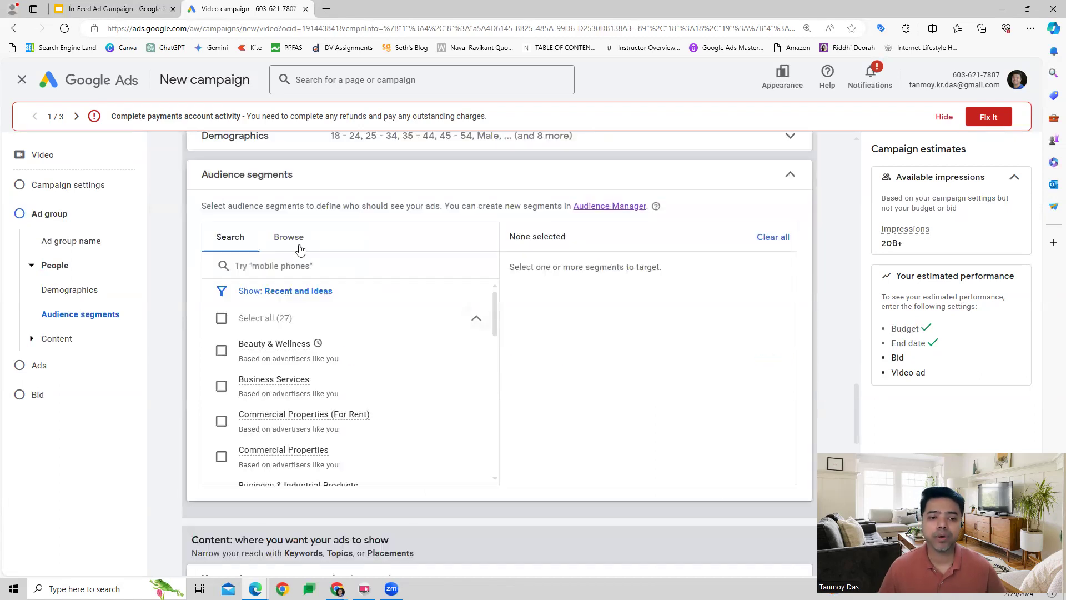
{"action": "left_click", "coordinate": [289, 237]}
{"action": "left_click", "coordinate": [283, 312]}
{"action": "left_click", "coordinate": [236, 353]}
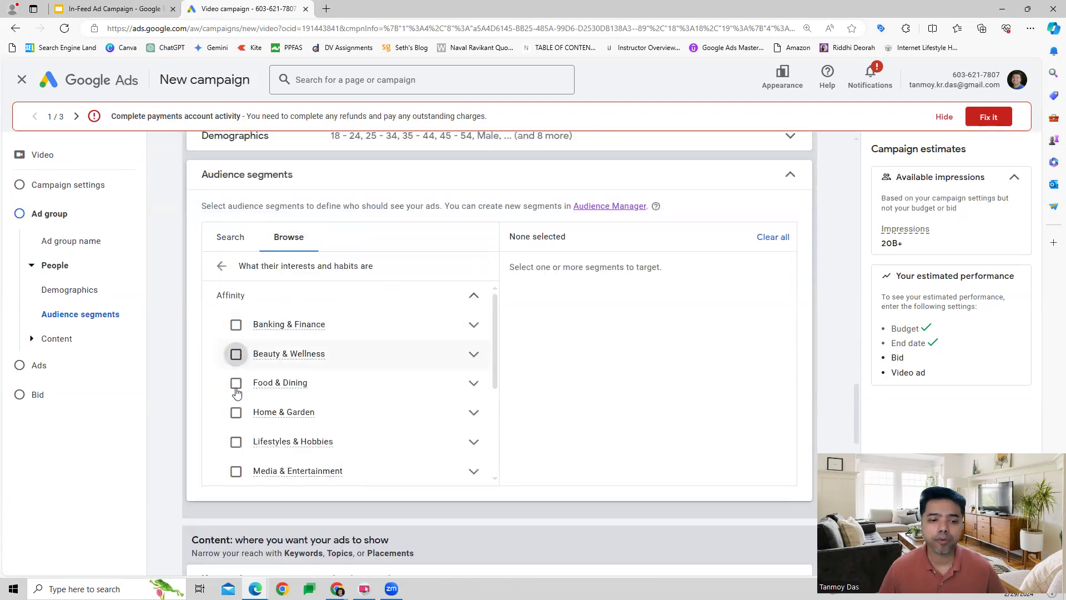
{"action": "left_click", "coordinate": [236, 382]}
{"action": "left_click", "coordinate": [236, 411]}
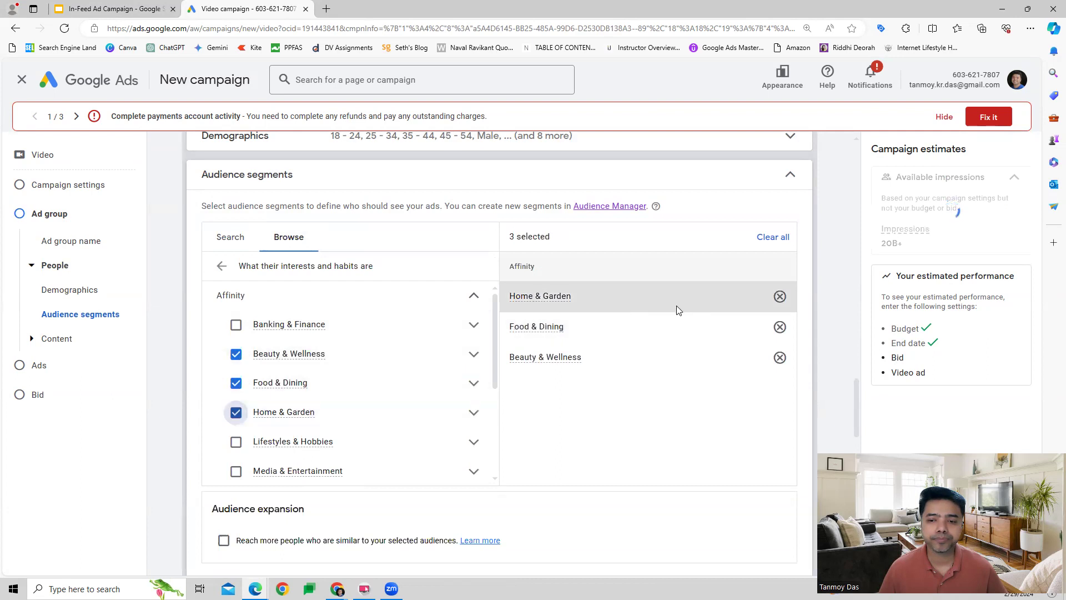
- Search YouTube for 'sports' and attach the All Sports Golf Battle | Dude Perfect video
{"action": "left_click", "coordinate": [789, 174]}
{"action": "scroll", "coordinate": [860, 259], "scroll_direction": "down", "scroll_amount": 3}
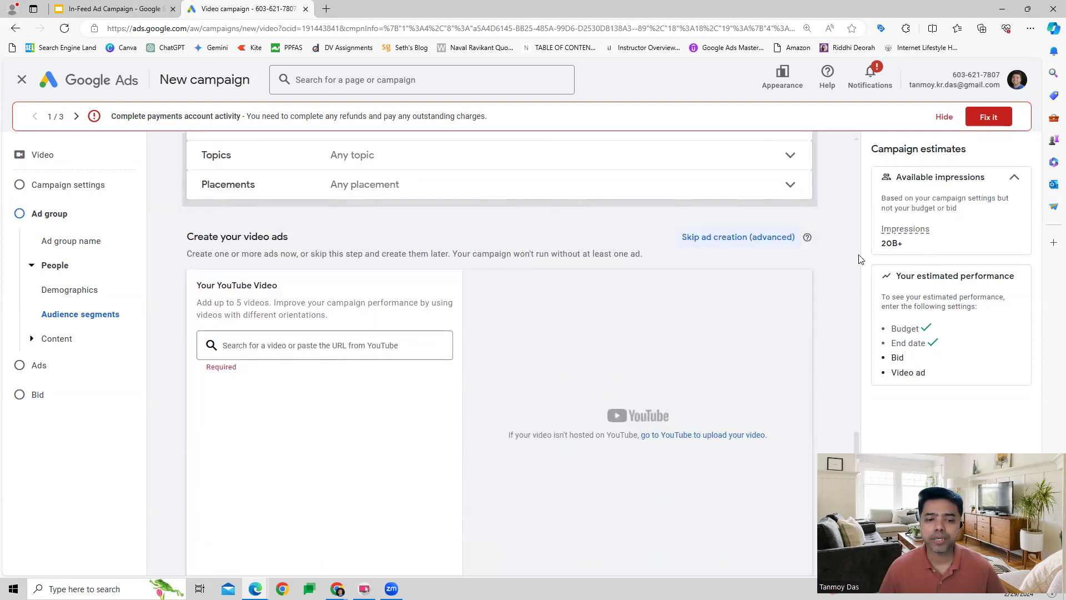
{"action": "scroll", "coordinate": [860, 260], "scroll_direction": "down", "scroll_amount": 1}
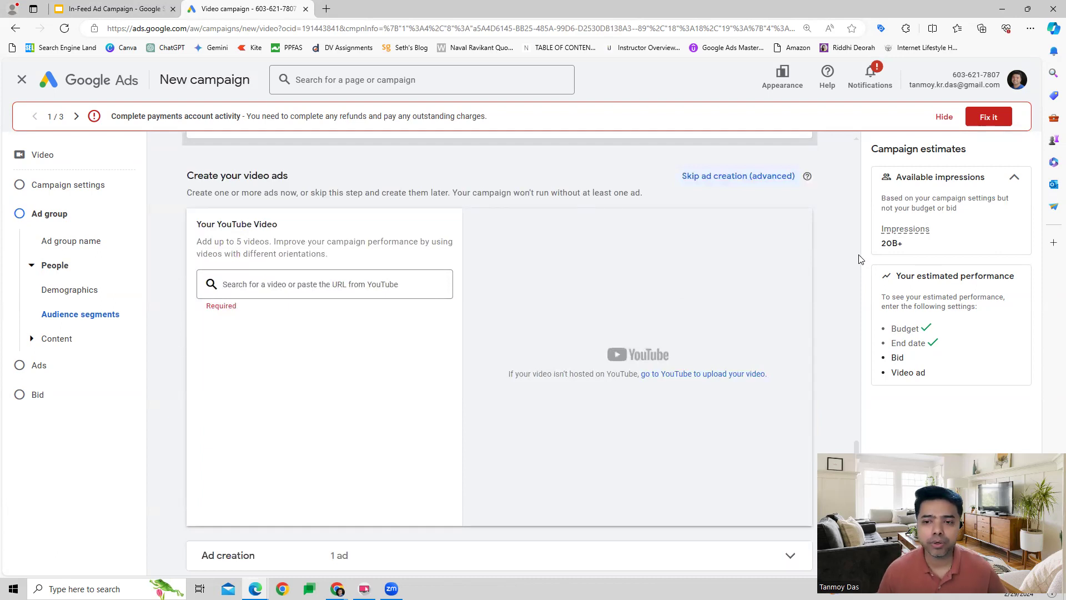
{"action": "left_click", "coordinate": [340, 285]}
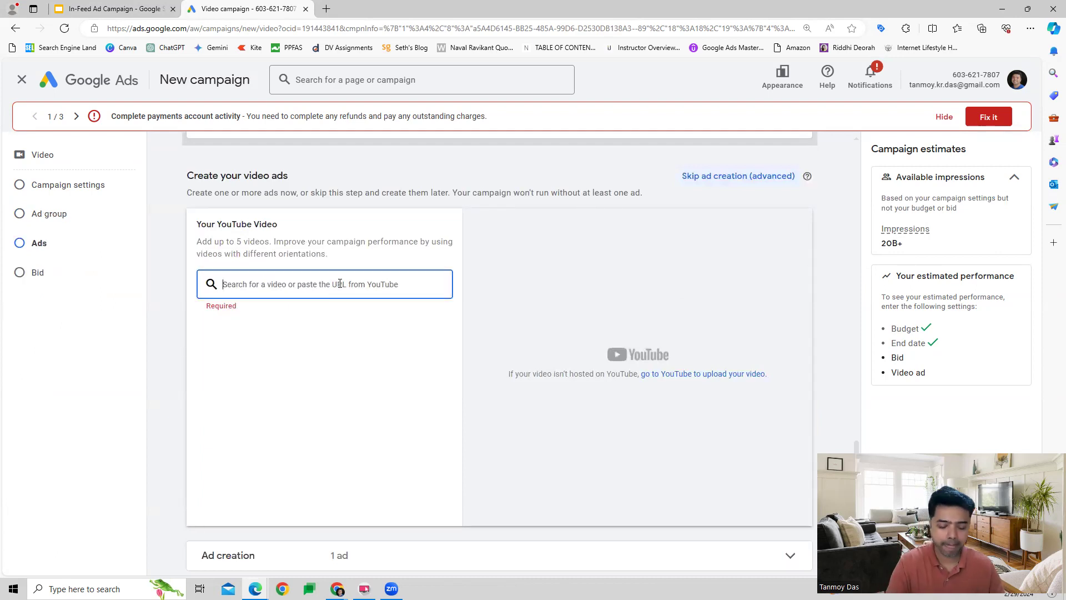
{"action": "type", "text": "sport"}
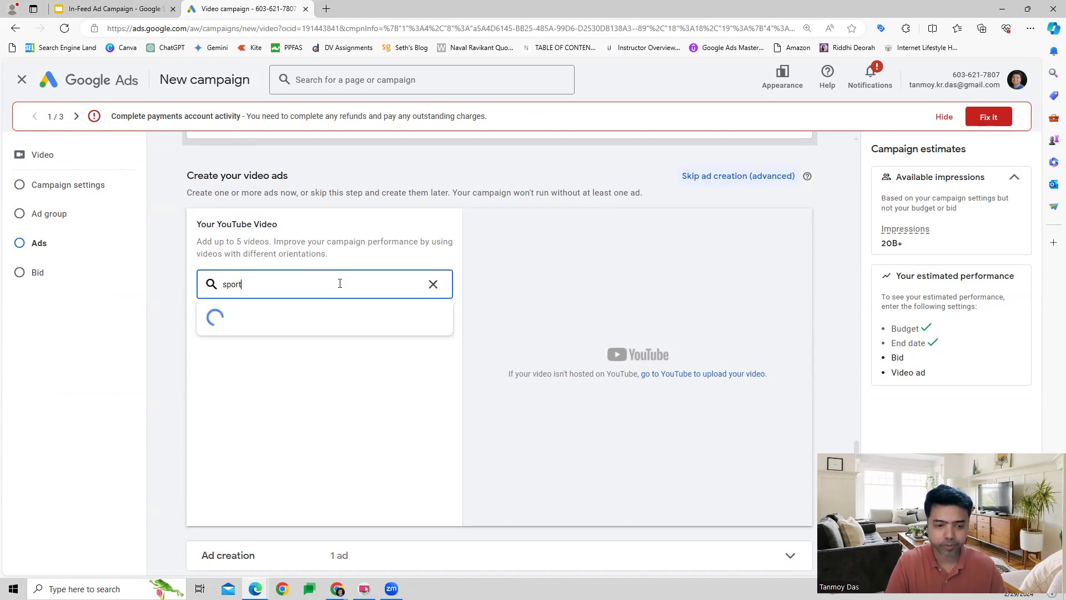
{"action": "type", "text": "s"}
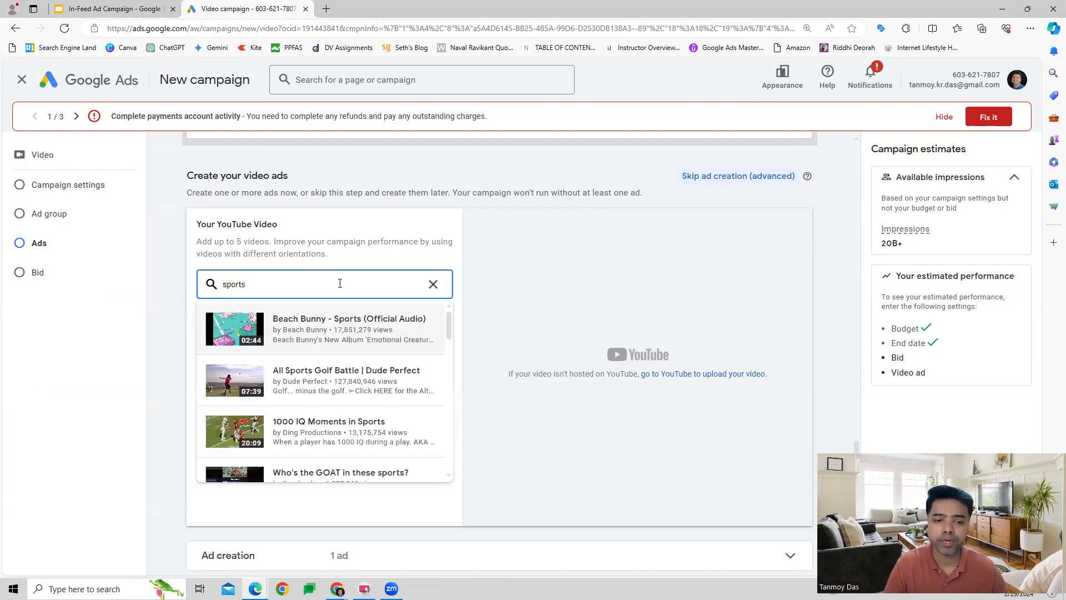
{"action": "left_click", "coordinate": [331, 381]}
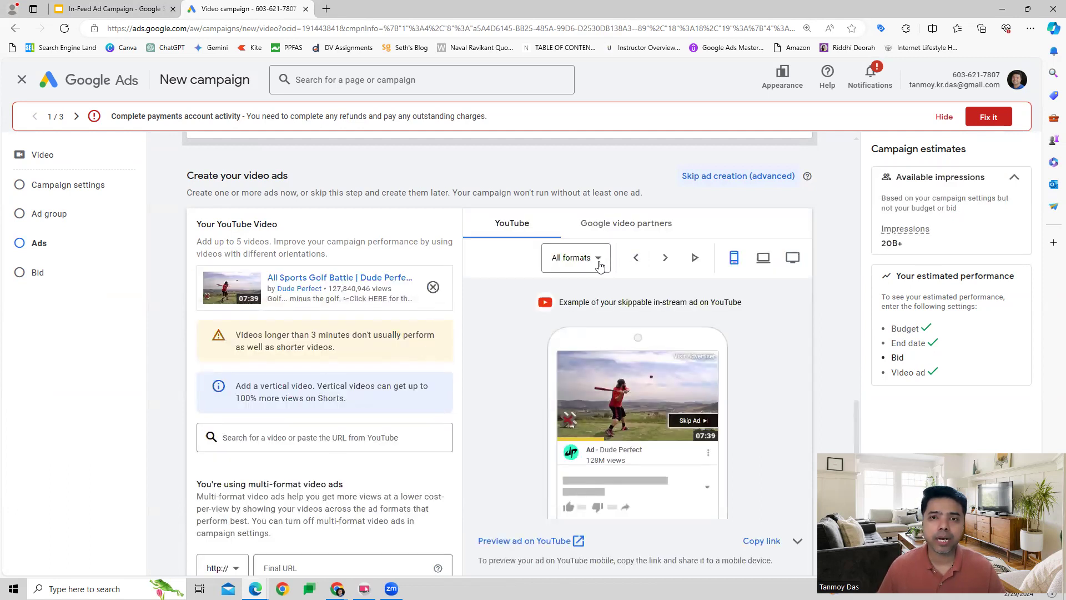
- Preview the ad as in-feed, in-stream, Short, and then across all formats
{"action": "left_click", "coordinate": [600, 263]}
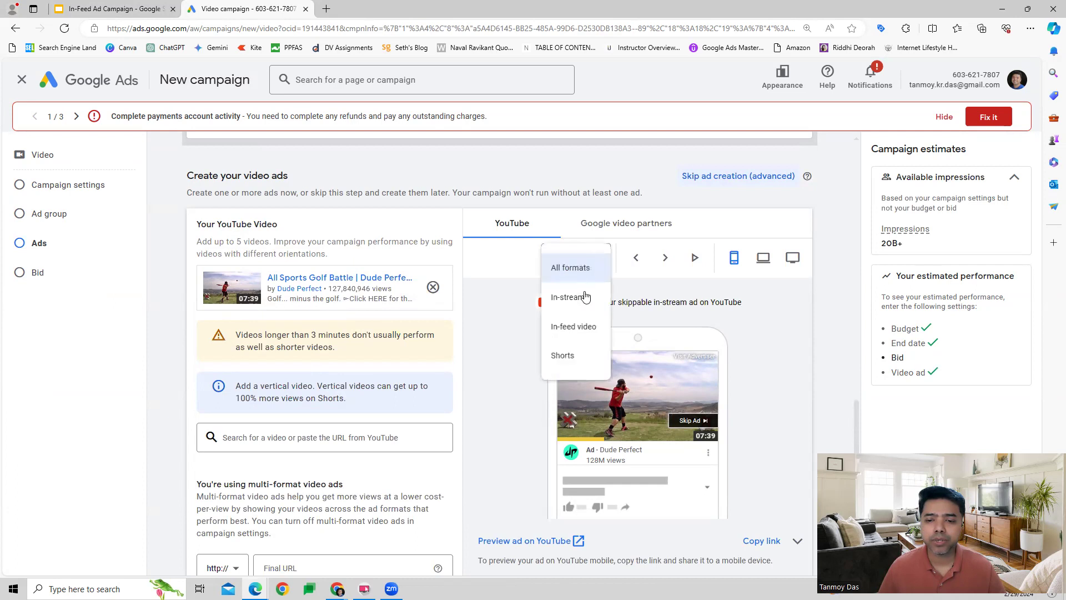
{"action": "left_click", "coordinate": [574, 326]}
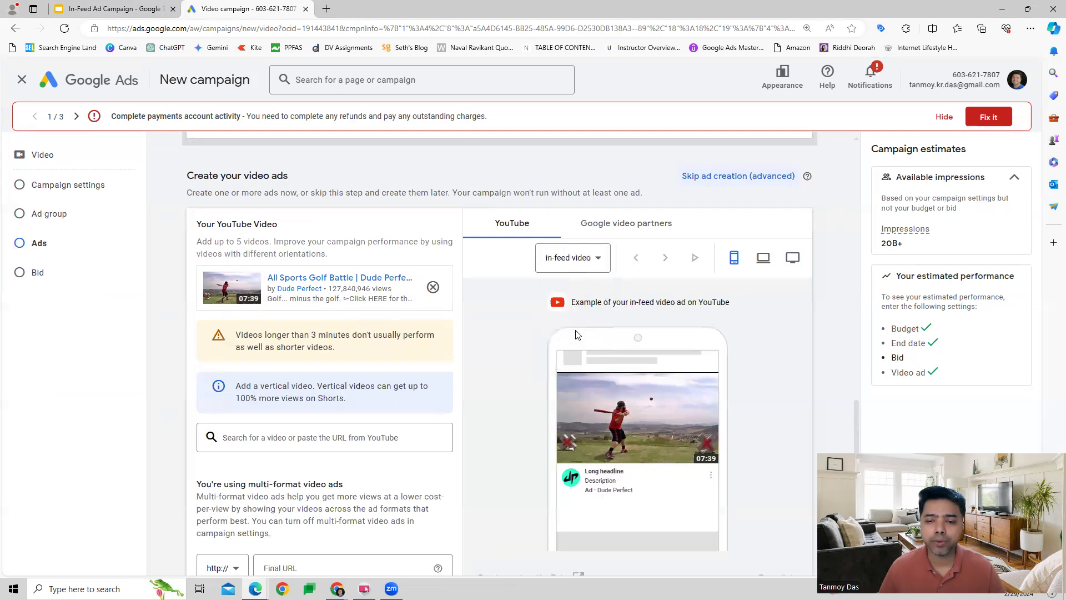
{"action": "left_click", "coordinate": [575, 257]}
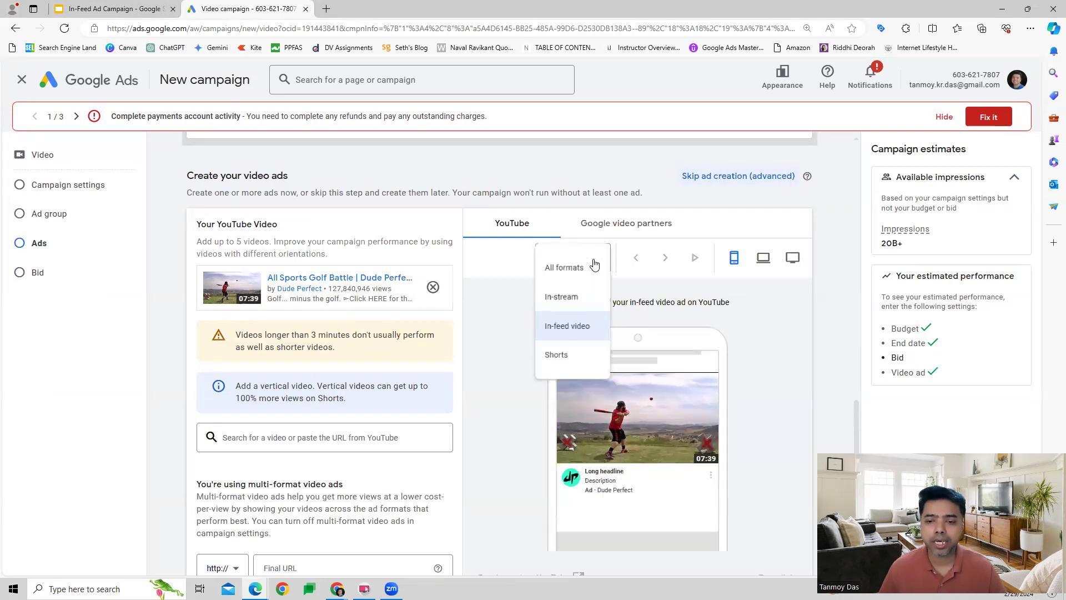
{"action": "left_click", "coordinate": [579, 303]}
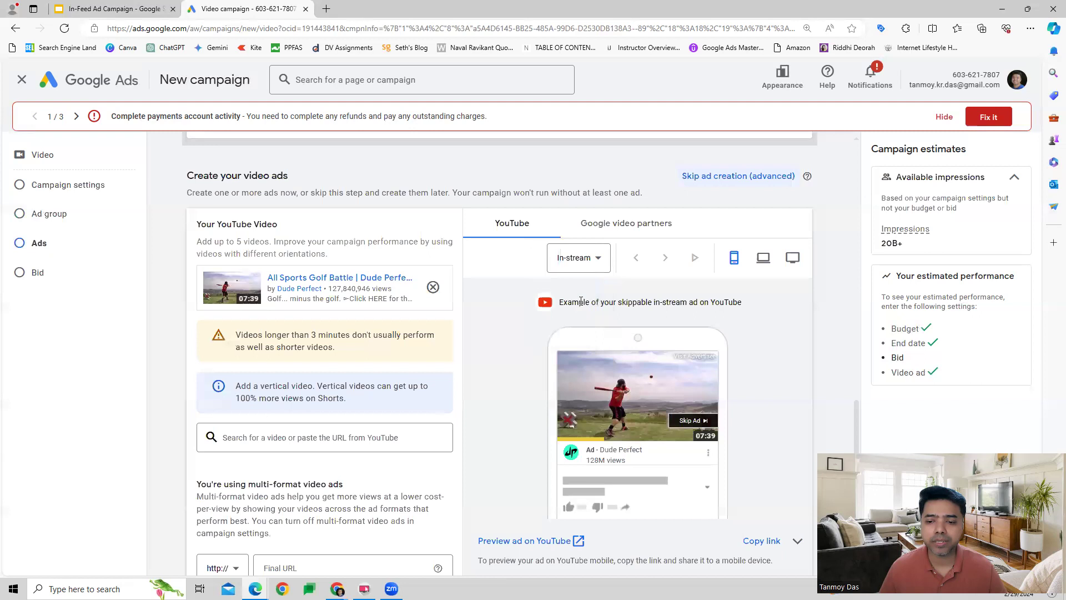
{"action": "left_click", "coordinate": [579, 257]}
{"action": "left_click", "coordinate": [583, 361]}
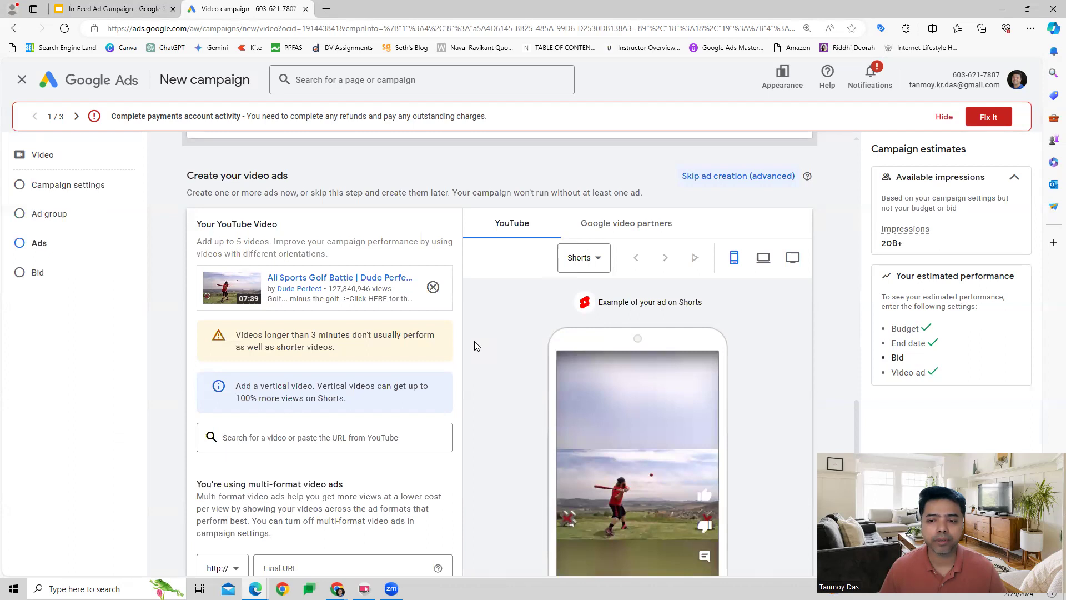
{"action": "left_click", "coordinate": [583, 257]}
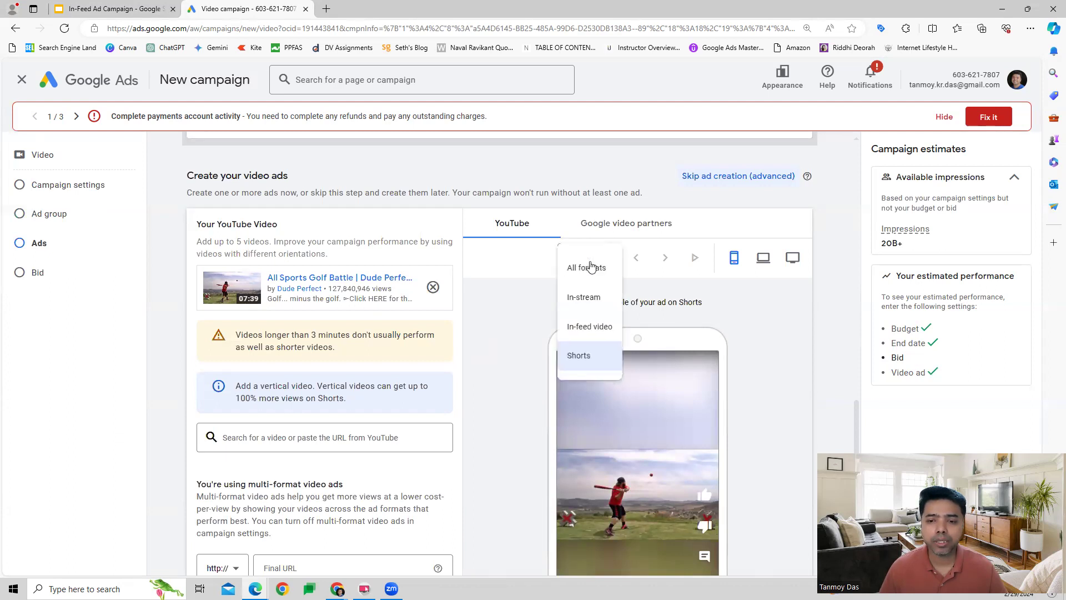
{"action": "left_click", "coordinate": [587, 267]}
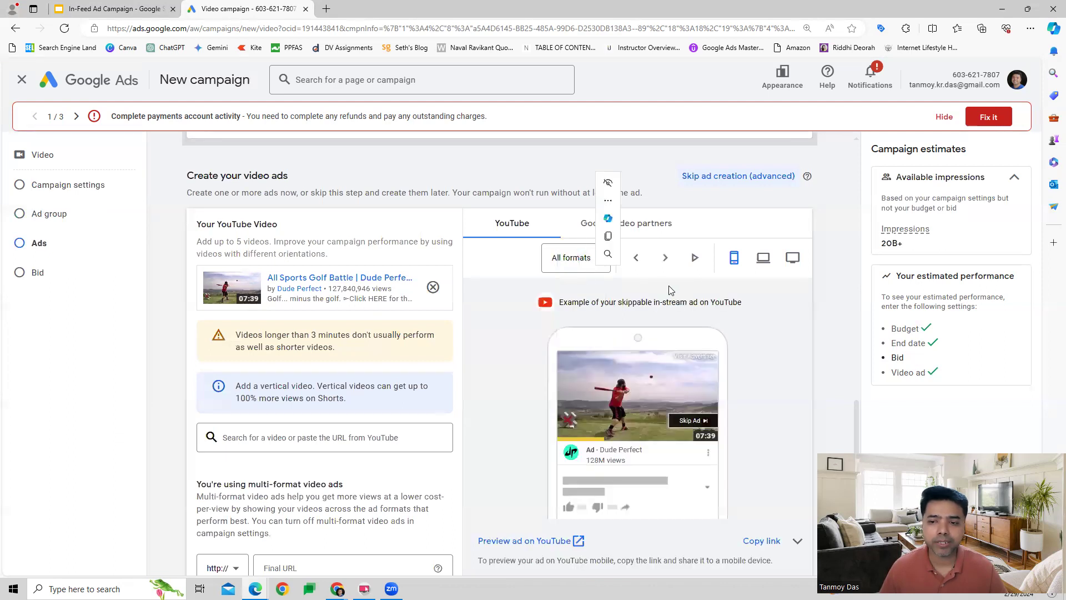
- Compare the ad preview on desktop and TV screens, then go back to phone
{"action": "left_click", "coordinate": [763, 258]}
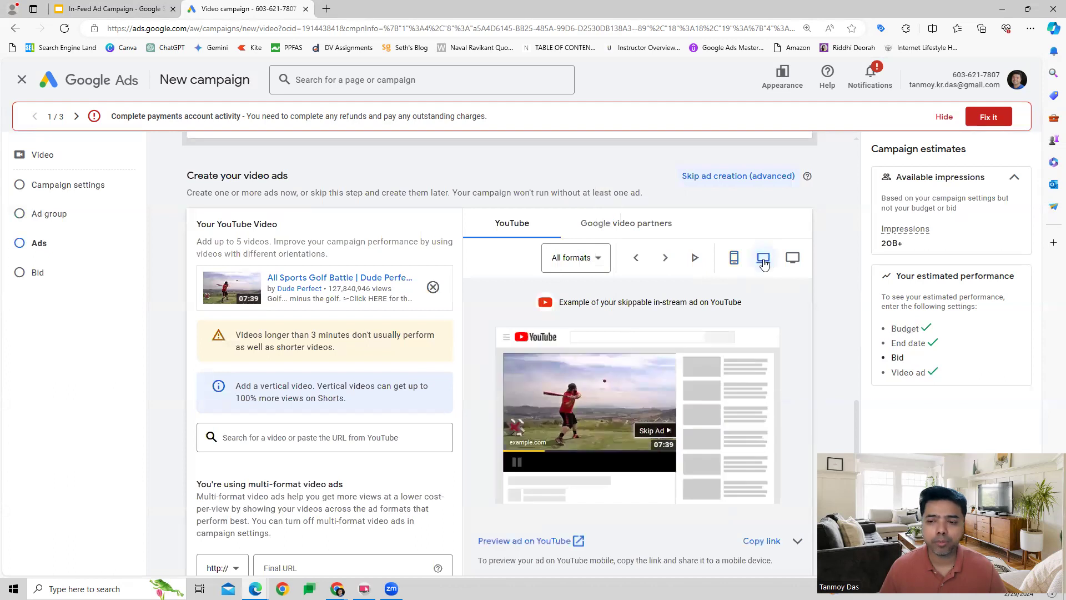
{"action": "left_click", "coordinate": [793, 259]}
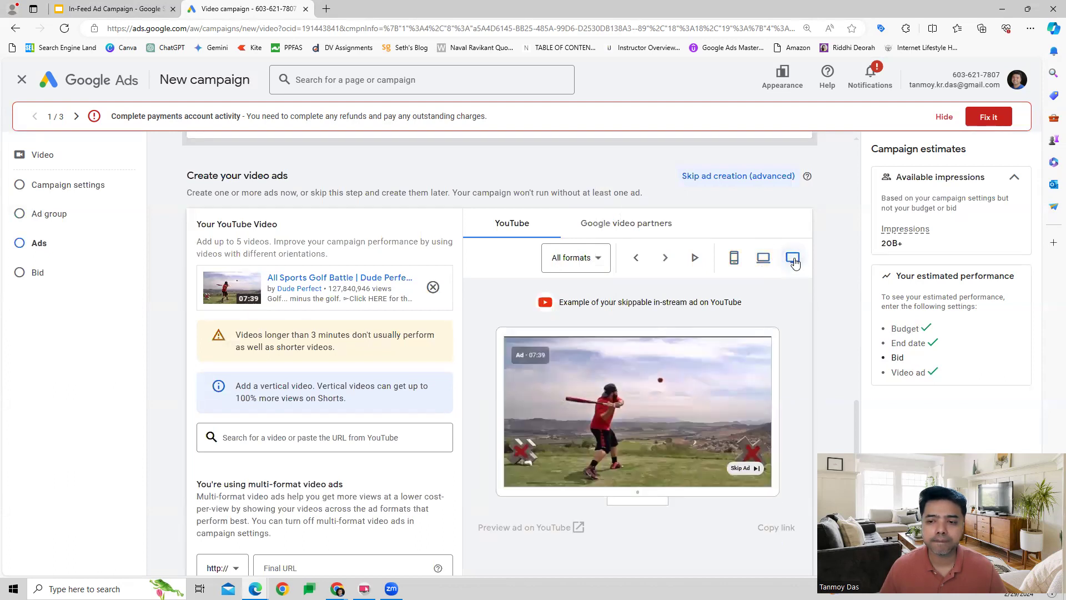
{"action": "left_click", "coordinate": [734, 258]}
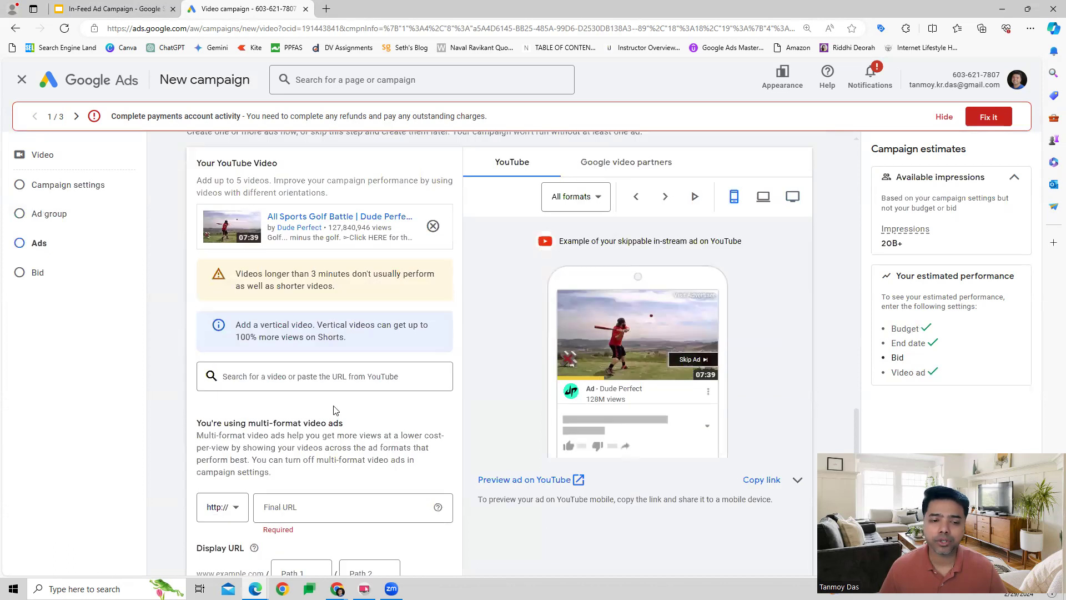
{"action": "scroll", "coordinate": [333, 408], "scroll_direction": "down", "scroll_amount": 2}
{"action": "left_click", "coordinate": [312, 323]}
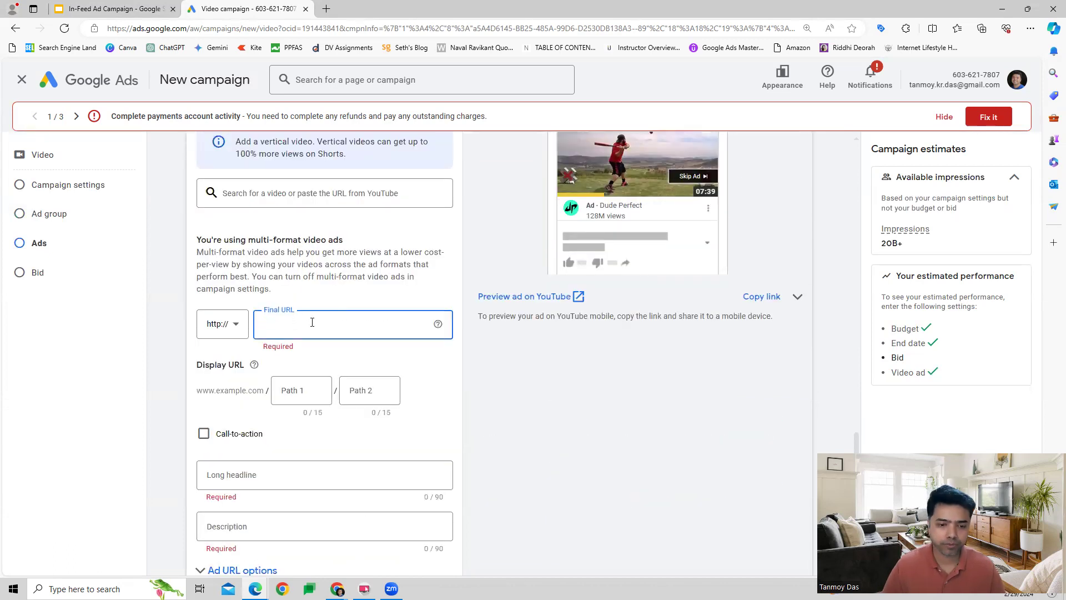
{"action": "type", "text": "ww.digitalseekho.com"}
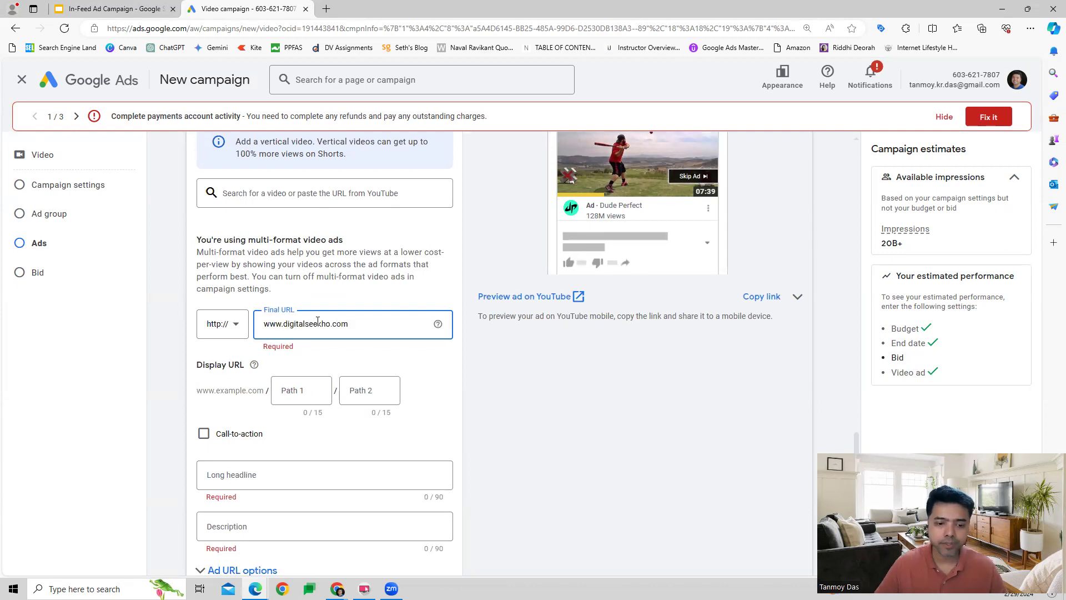
{"action": "scroll", "coordinate": [311, 350], "scroll_direction": "down", "scroll_amount": 2}
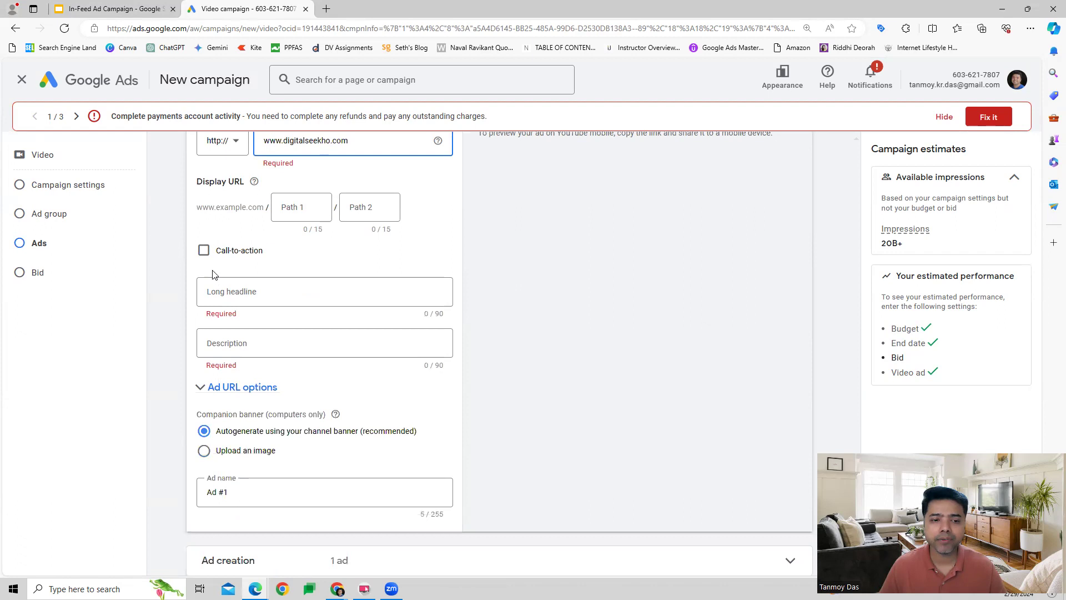
{"action": "left_click", "coordinate": [205, 250]}
{"action": "left_click", "coordinate": [250, 290]}
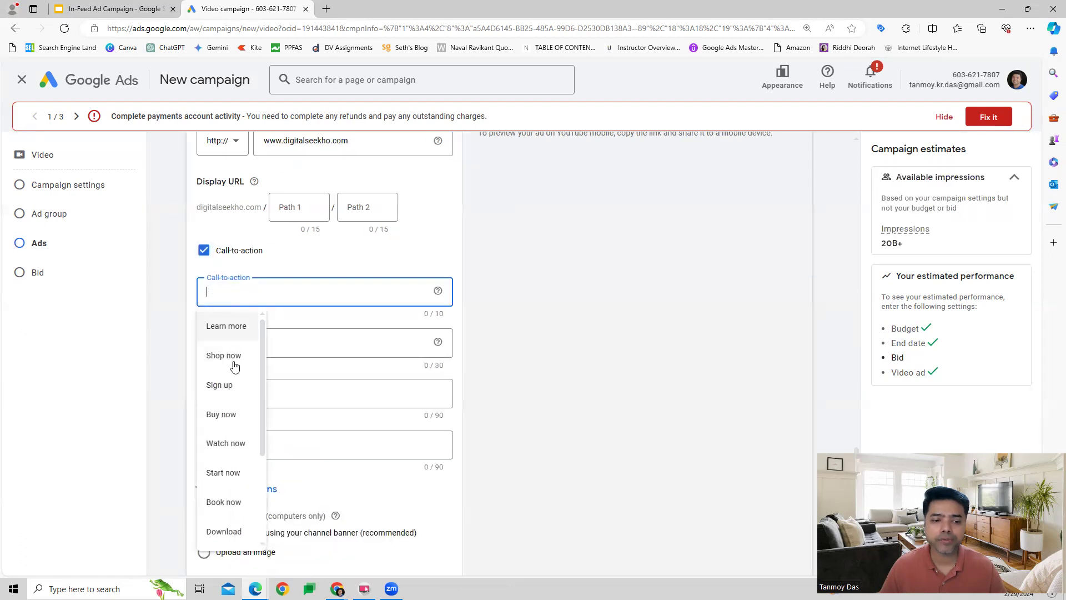
{"action": "left_click", "coordinate": [235, 414]}
- Use headline 'Skills That Drive You Forward', add a long headline and the suggested work-changing-fast description
{"action": "left_click", "coordinate": [234, 343]}
{"action": "left_click", "coordinate": [250, 377]}
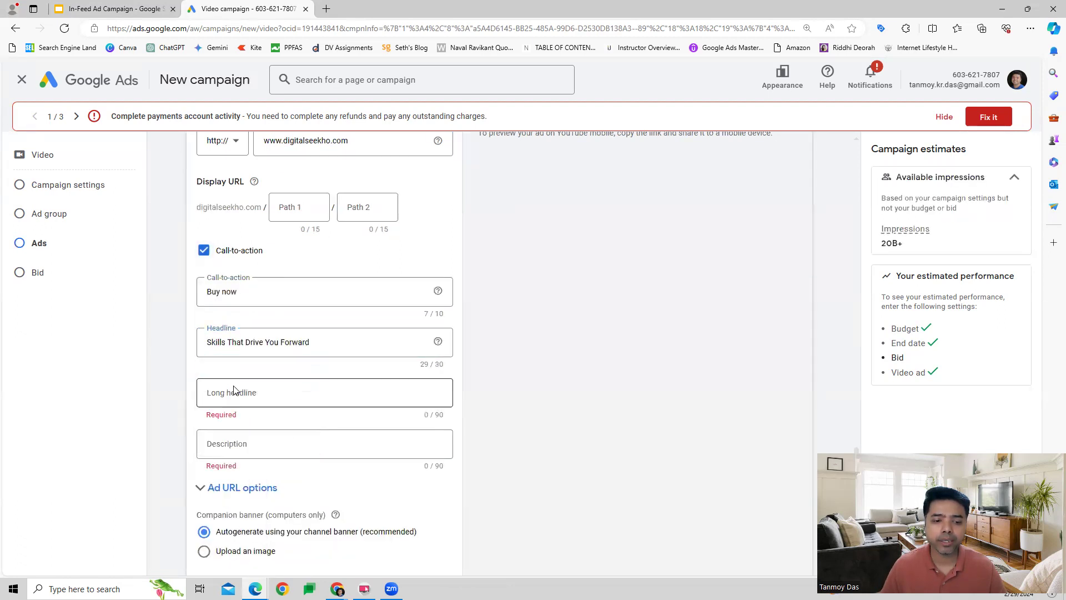
{"action": "left_click", "coordinate": [232, 391]}
{"action": "type", "text": "Get Thi"}
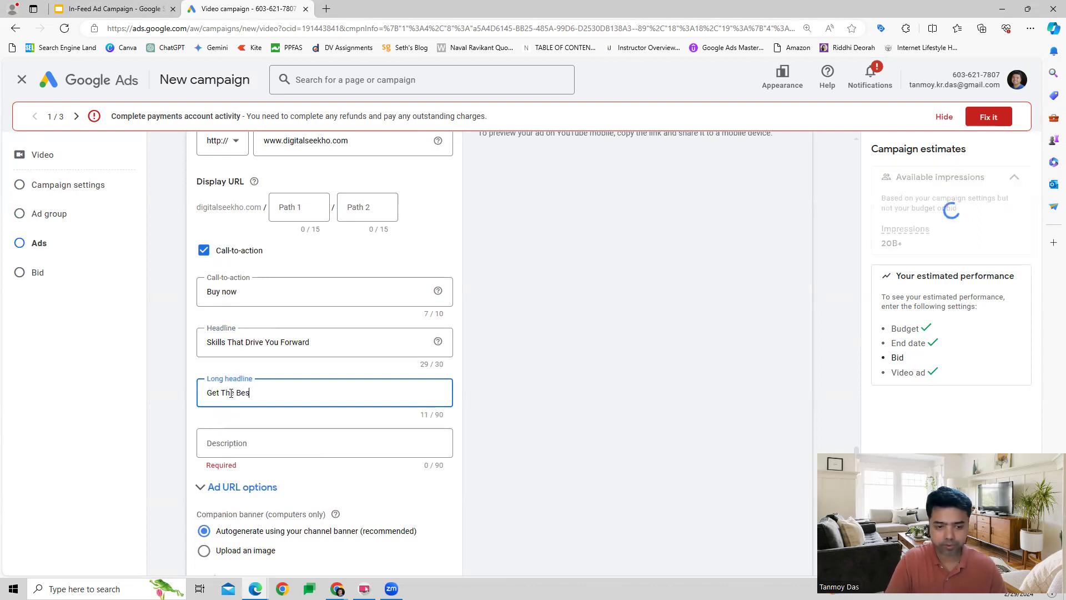
{"action": "type", "text": "est deals Her"}
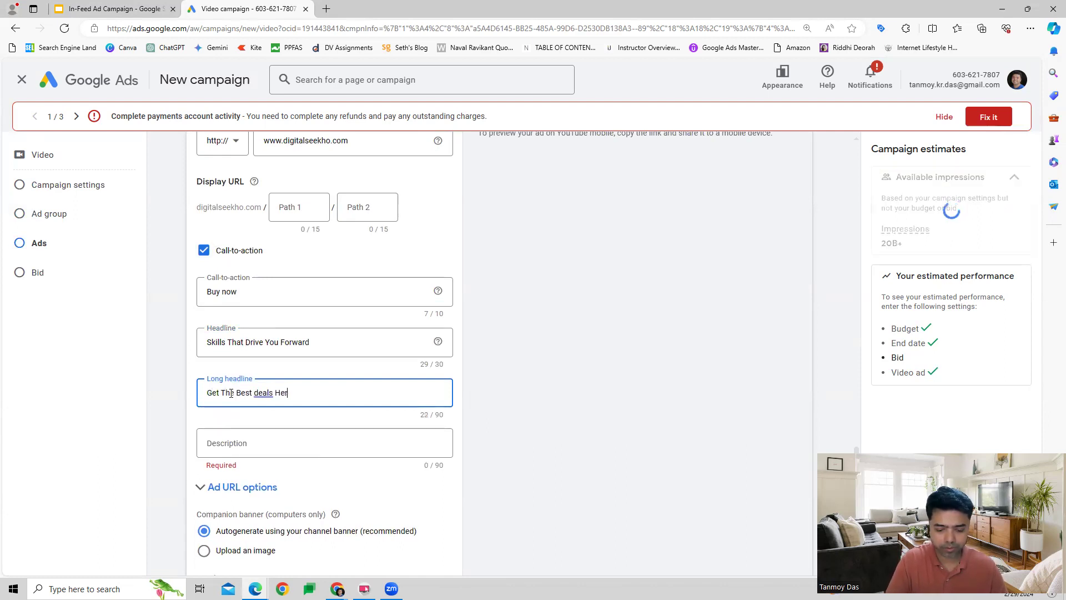
{"action": "type", "text": "e."}
{"action": "left_click", "coordinate": [232, 443]}
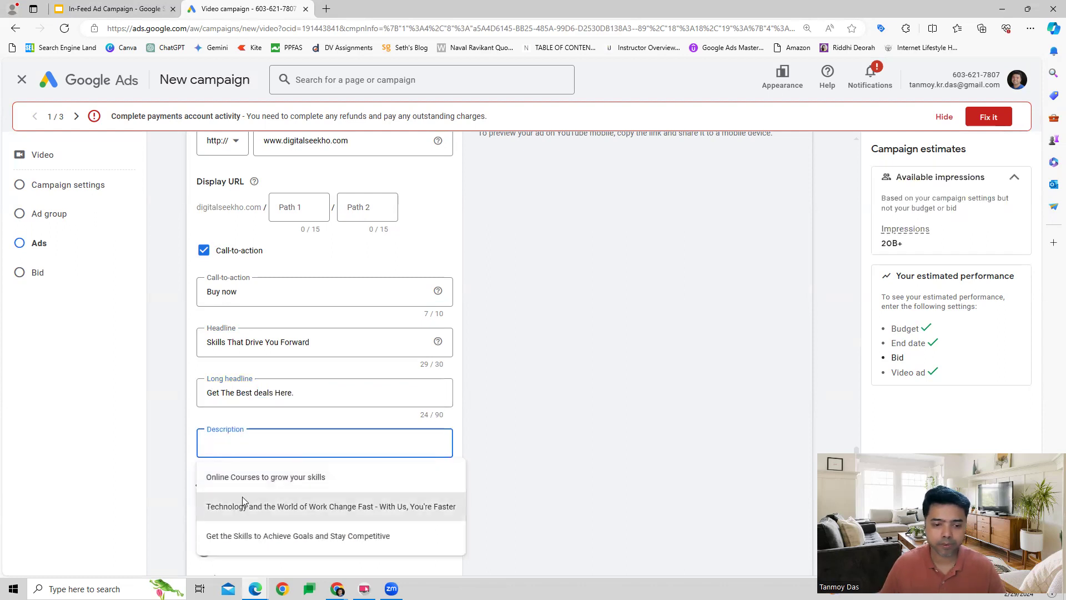
{"action": "left_click", "coordinate": [330, 506]}
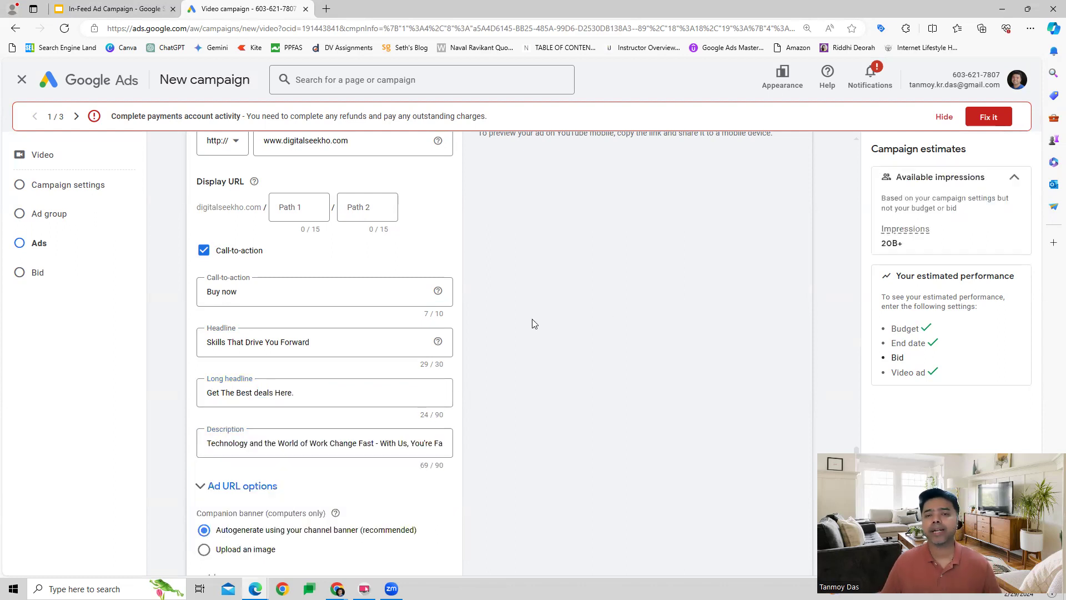
{"action": "scroll", "coordinate": [535, 323], "scroll_direction": "up", "scroll_amount": 3}
{"action": "scroll", "coordinate": [534, 324], "scroll_direction": "up", "scroll_amount": 2}
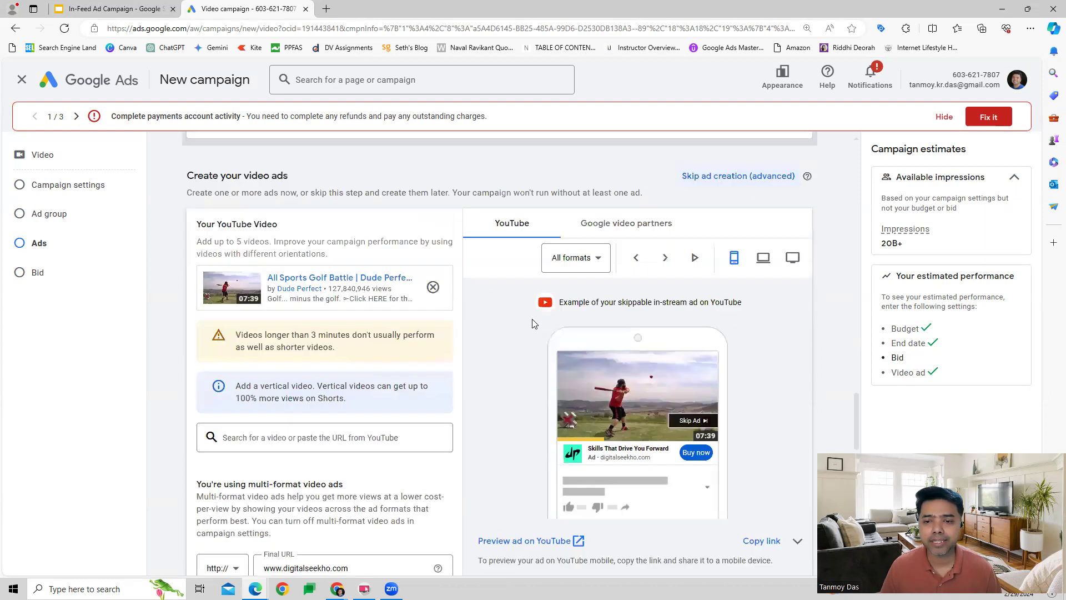
{"action": "scroll", "coordinate": [533, 319], "scroll_direction": "down", "scroll_amount": 5}
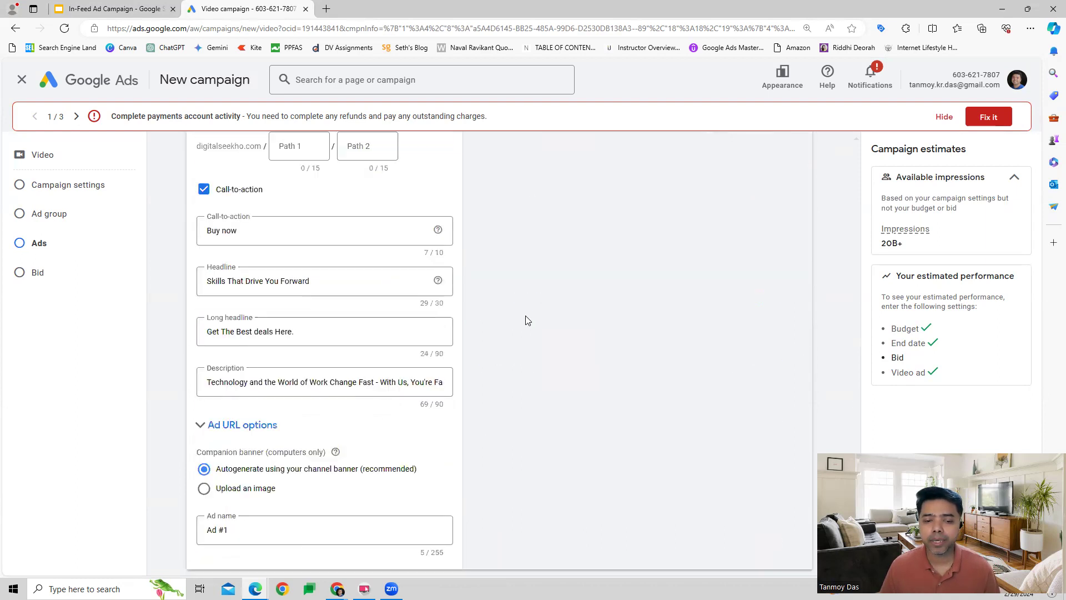
{"action": "scroll", "coordinate": [523, 316], "scroll_direction": "down", "scroll_amount": 3}
{"action": "scroll", "coordinate": [523, 316], "scroll_direction": "down", "scroll_amount": 3}
- Bid a 5.00 target cost-per-view and create the Video views - Feb 29 campaign
{"action": "left_click", "coordinate": [241, 336]}
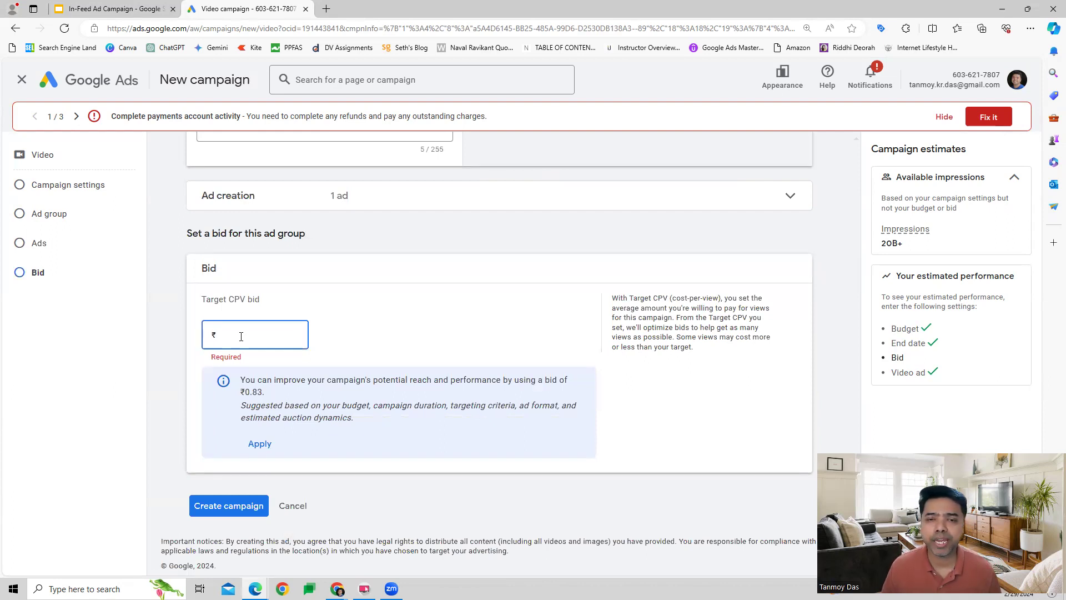
{"action": "type", "text": "5"}
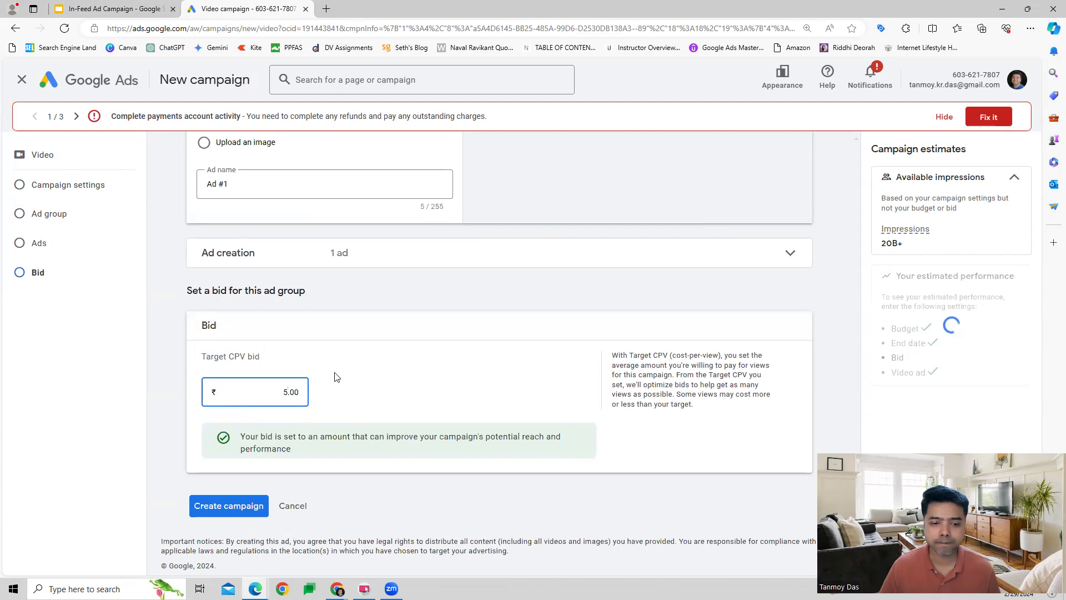
{"action": "left_click", "coordinate": [228, 506]}
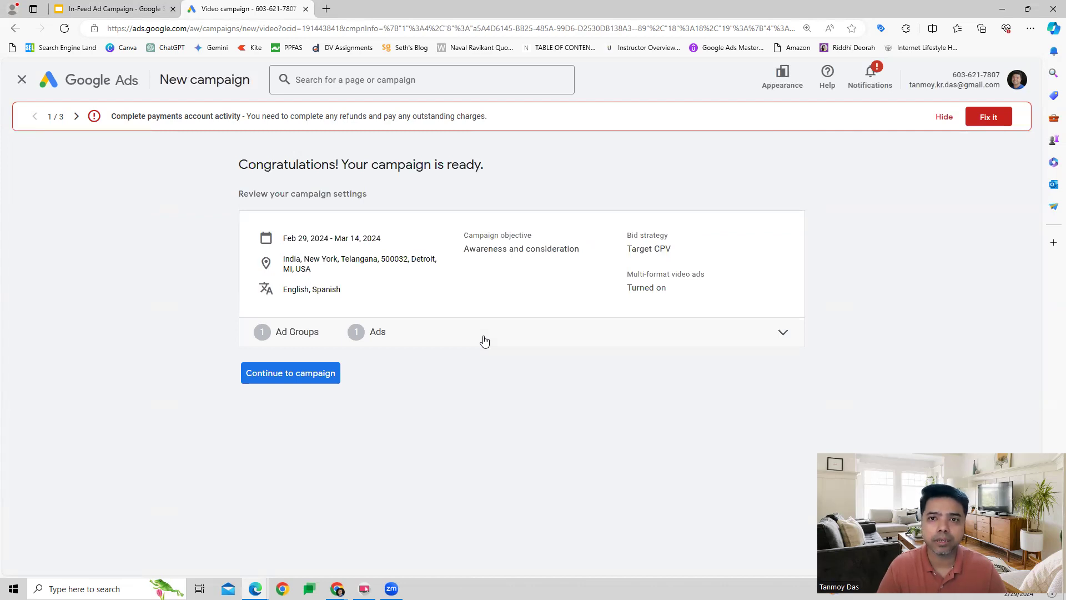
- Go to the new campaign's Video views - 123456 ad group and preview Ad #1
{"action": "left_click", "coordinate": [291, 373]}
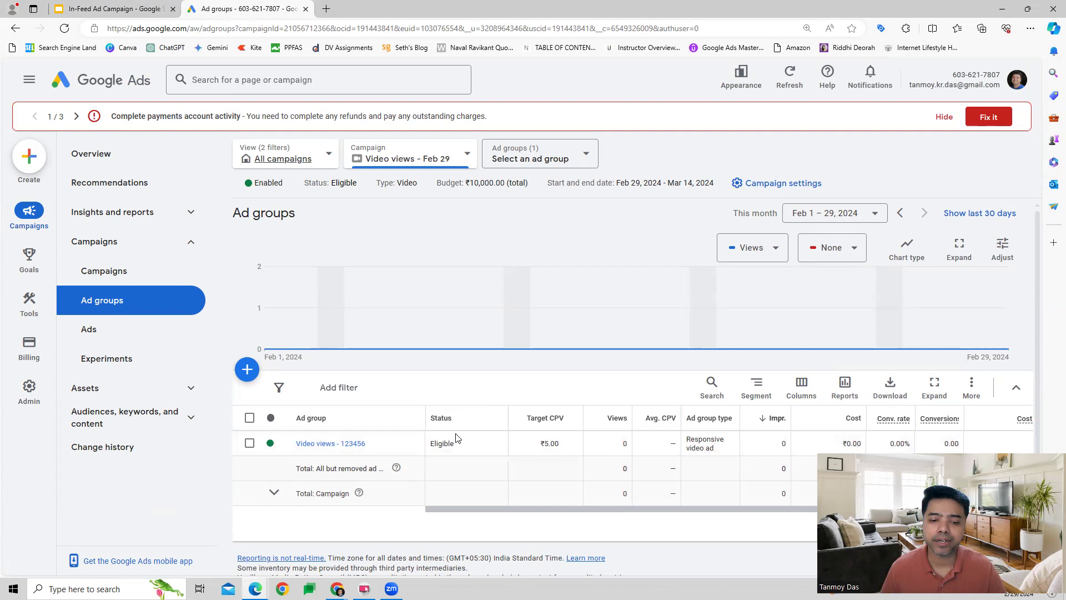
{"action": "left_click", "coordinate": [330, 443]}
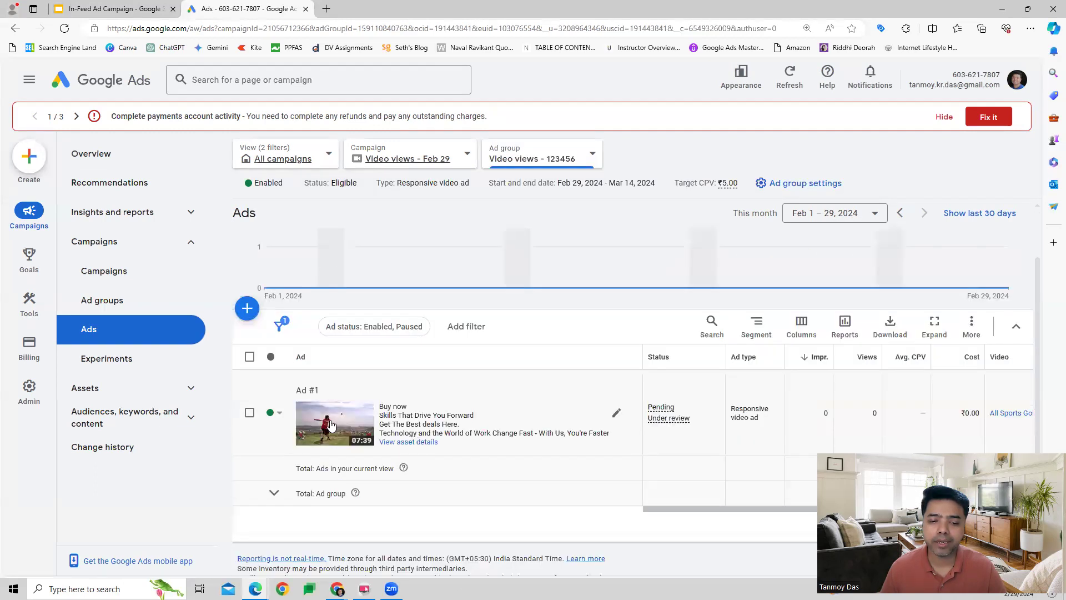
{"action": "left_click", "coordinate": [329, 425]}
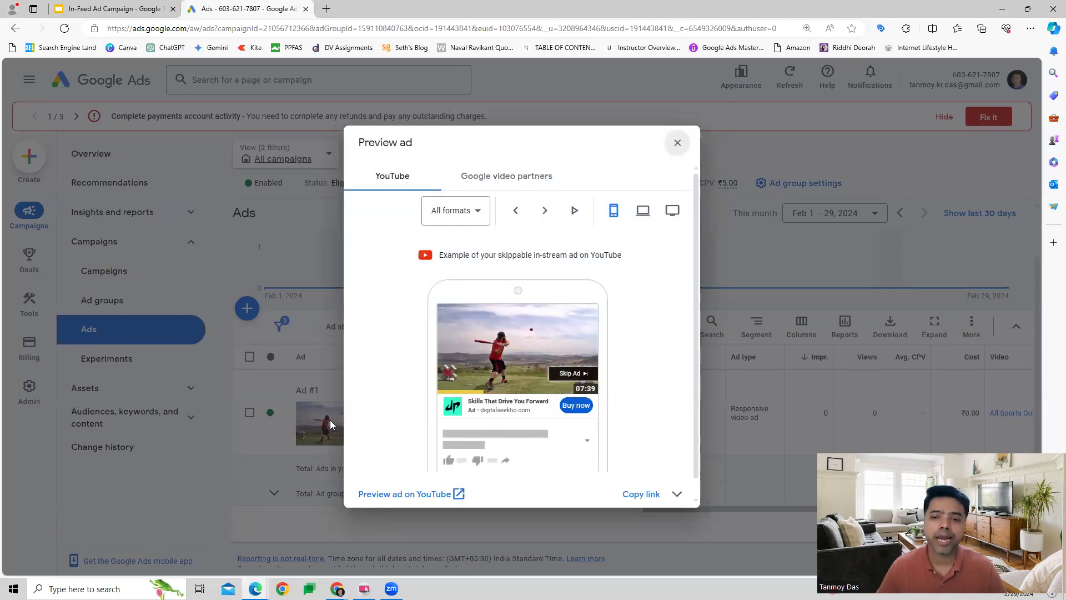
- Check the ad's in-feed video preview on a phone, then close the preview
{"action": "left_click", "coordinate": [642, 210]}
{"action": "left_click", "coordinate": [456, 210]}
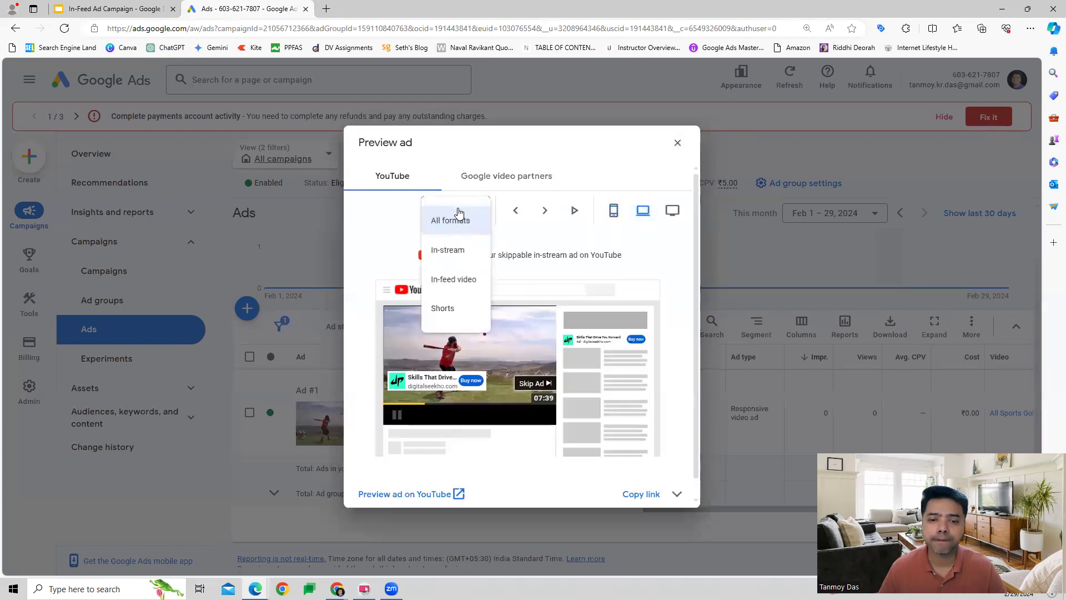
{"action": "left_click", "coordinate": [452, 250]}
{"action": "left_click", "coordinate": [466, 210]}
{"action": "left_click", "coordinate": [459, 279]}
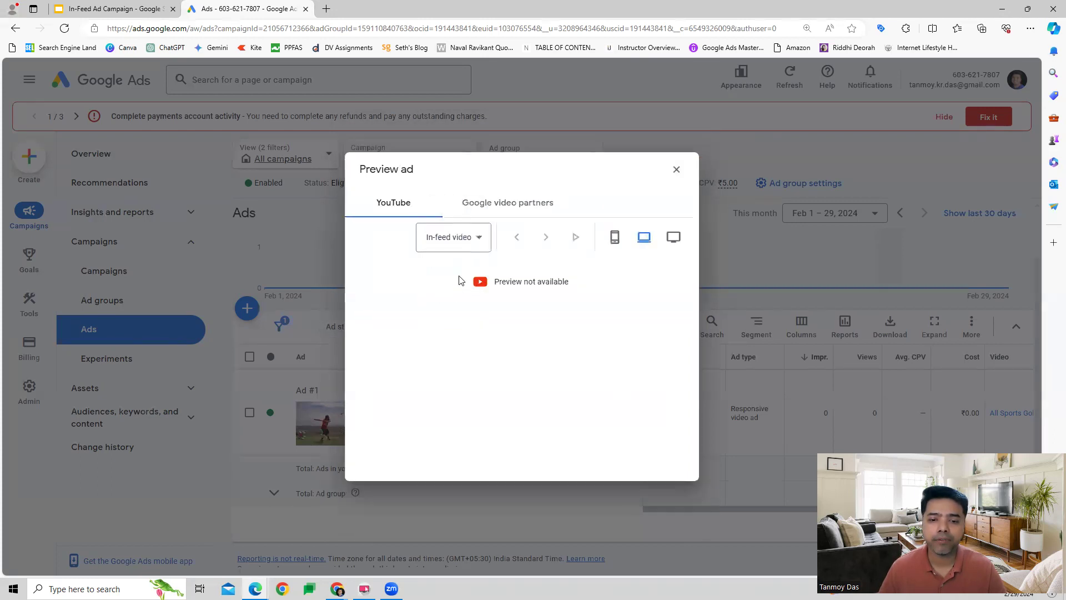
{"action": "left_click", "coordinate": [616, 237]}
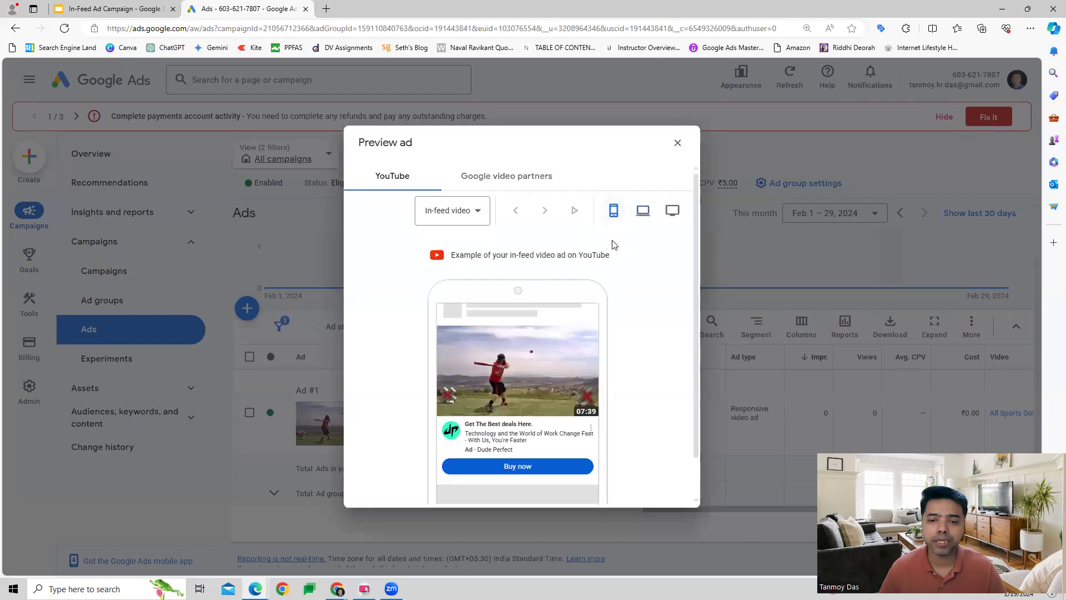
{"action": "left_click", "coordinate": [678, 143]}
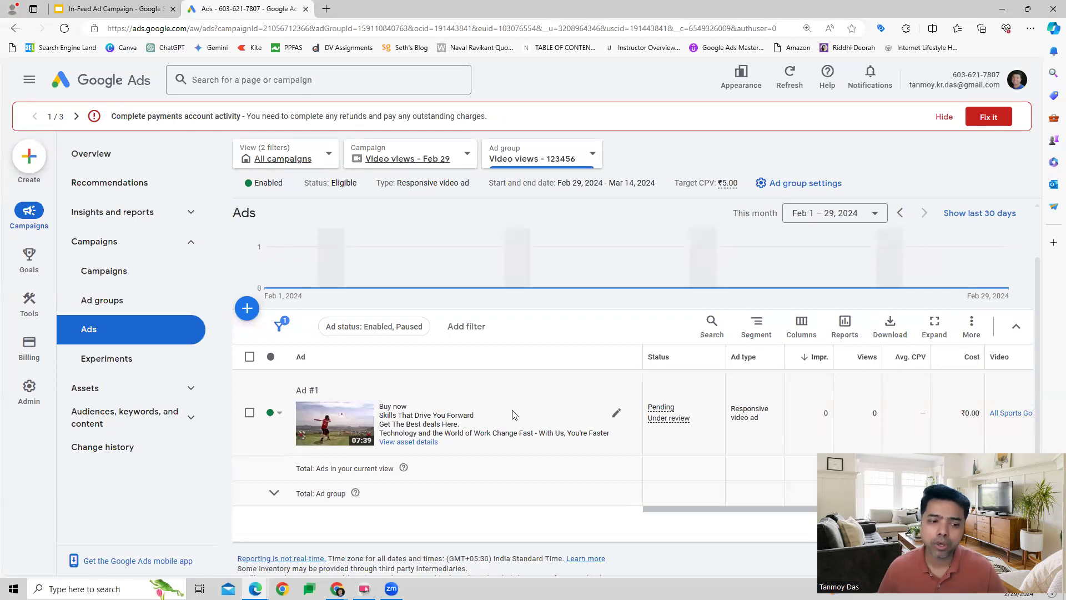
- Expand 'Audiences, keywords, and content' in the left navigation to reveal Audiences and Content
{"action": "left_click", "coordinate": [150, 417]}
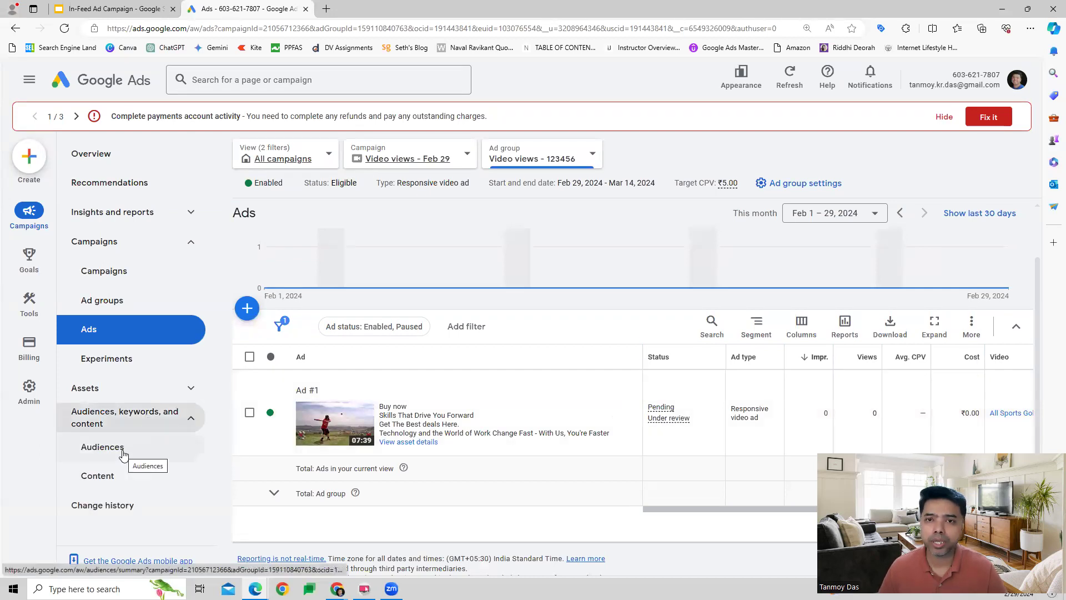